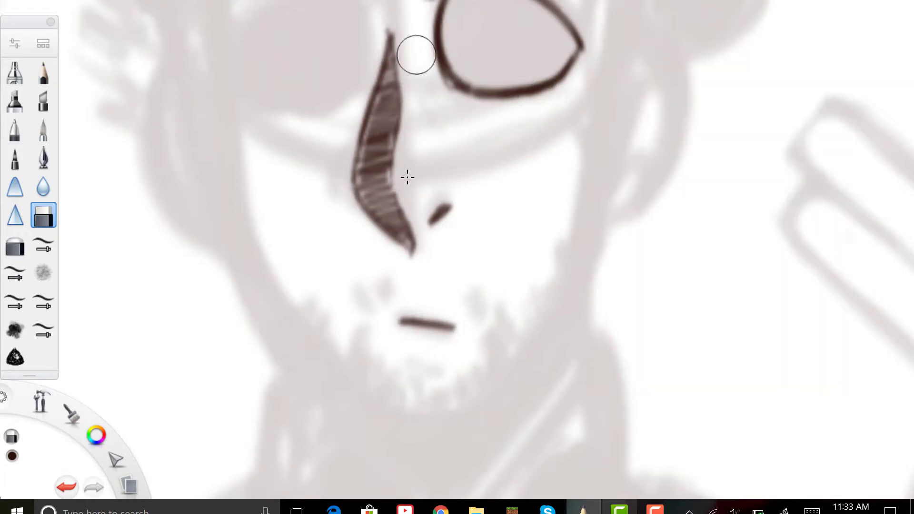
Outline the left eye socket and extend the nose bridge line up into an arched brow line above it
mouse_move(412, 249)
mouse_down()
mouse_move(65, 471)
mouse_move(384, 221)
mouse_move(446, 155)
mouse_move(424, 146)
mouse_up()
mouse_move(379, 274)
mouse_down()
mouse_move(334, 214)
mouse_move(366, 53)
mouse_up()
key(m)
key(Escape)
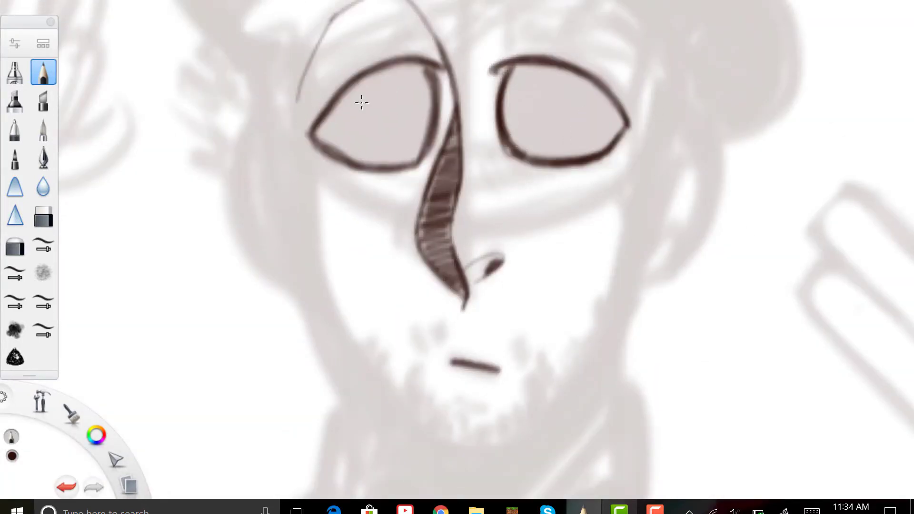
Fill both eye sockets with solid dark brown
click(43, 215)
click(43, 72)
key(ctrl+z)
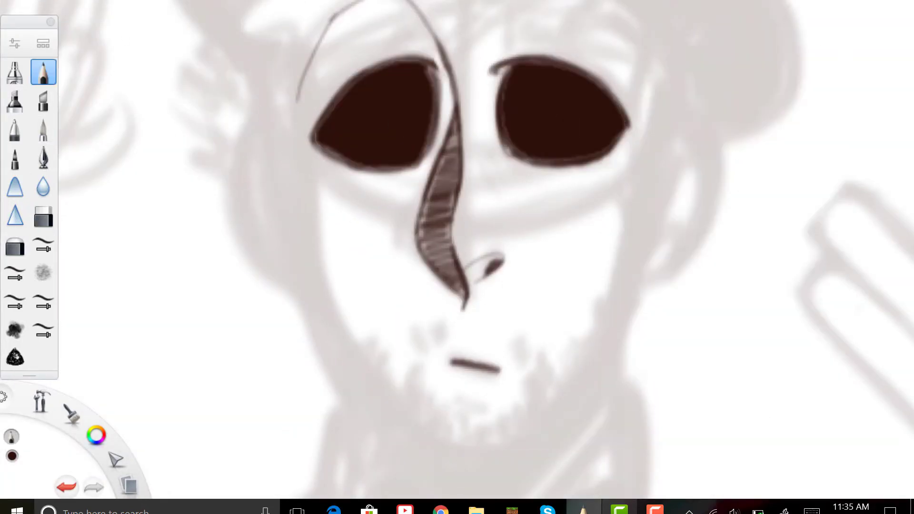
Add short, thin crease lines around the corners of both eye sockets, undoing the stray stroke
mouse_move(416, 159)
mouse_down()
mouse_move(529, 140)
mouse_move(376, 218)
mouse_up()
key(ctrl+z)
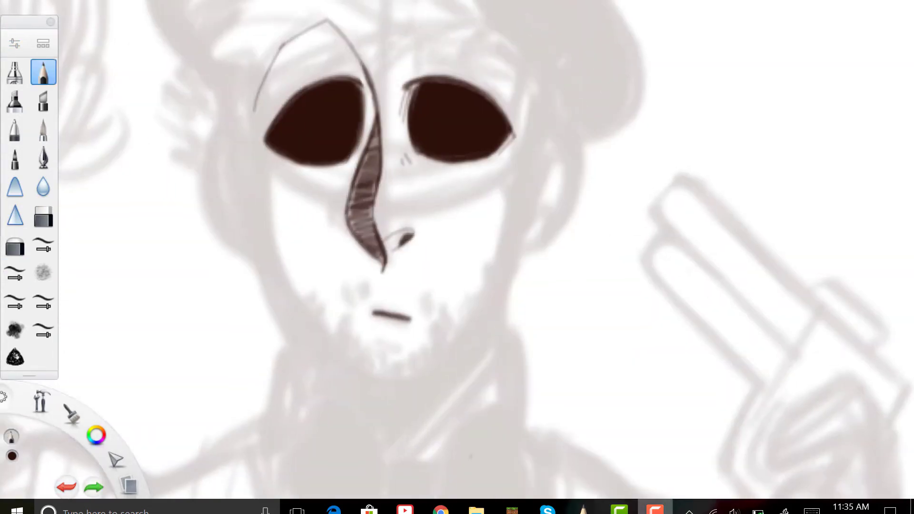
scroll(376, 218, down, 2)
drag(457, 162, 327, 125)
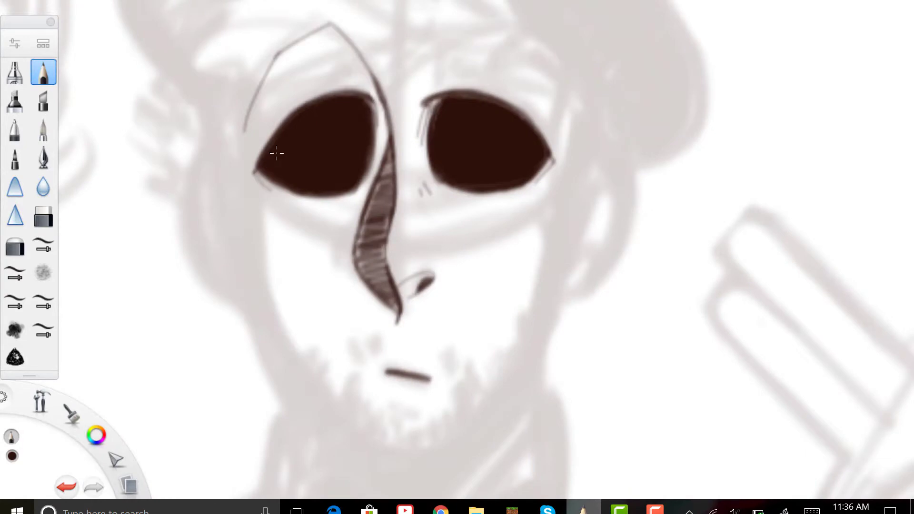
scroll(276, 154, down, 3)
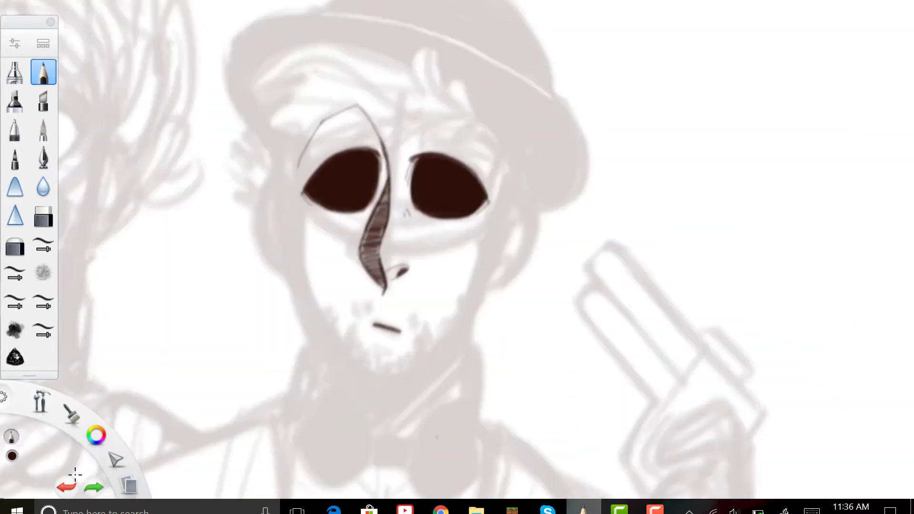
Ink the face contour from both temples down along the jaw to the pointed chin
scroll(458, 257, down, 3)
scroll(458, 257, up, 3)
drag(286, 83, 314, 296)
drag(305, 252, 372, 367)
drag(458, 143, 571, 286)
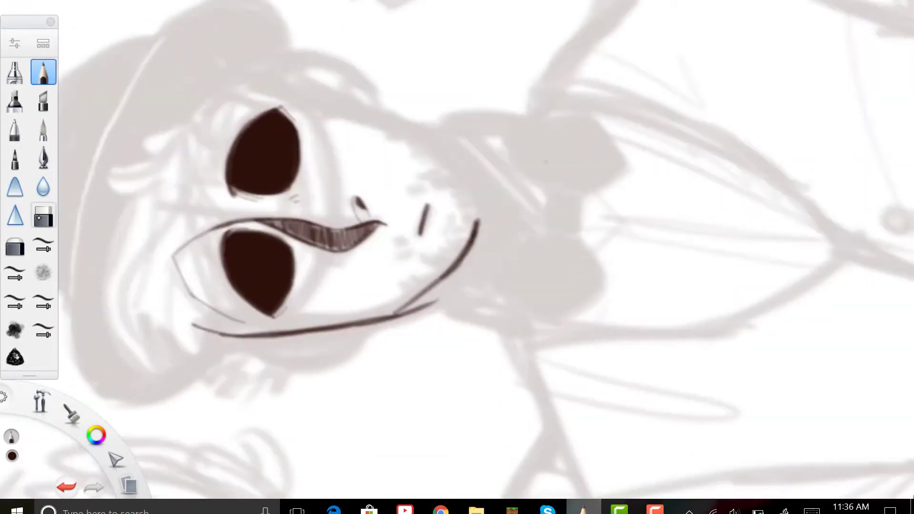
drag(458, 258, 423, 298)
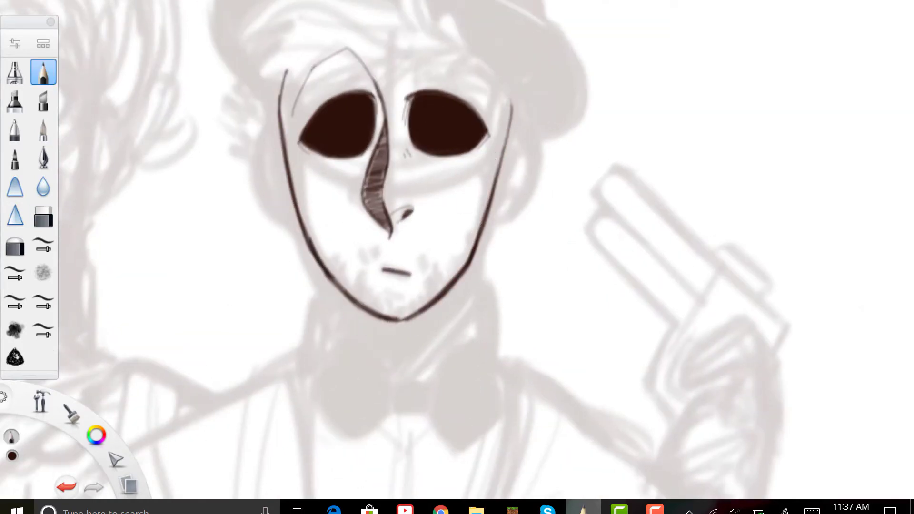
On the sketch in Layer2, lasso the area below the shoulder line and reposition it relative to the inked face
key(Home)
key(ctrl+l)
key(m)
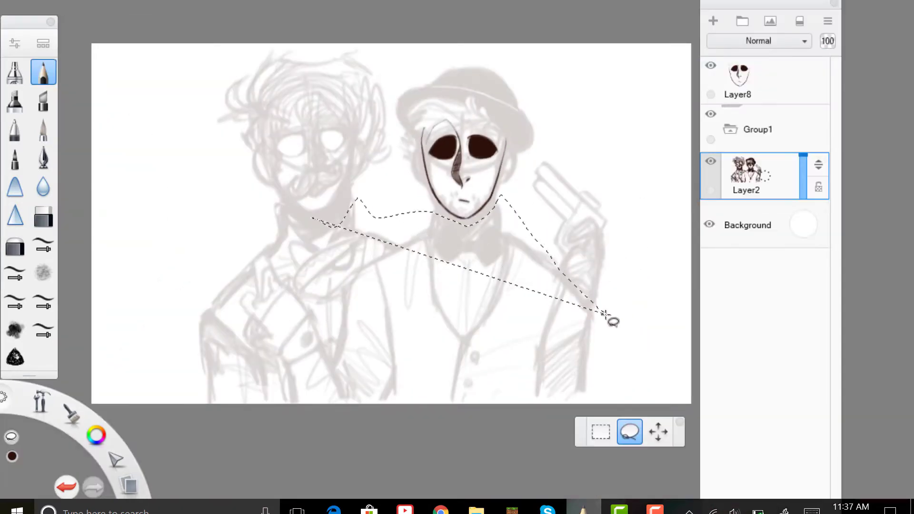
mouse_move(605, 315)
mouse_down()
mouse_move(394, 300)
mouse_move(633, 281)
mouse_up()
mouse_move(529, 167)
mouse_down()
mouse_move(602, 312)
mouse_move(547, 143)
mouse_up()
key(ctrl+d)
key(ctrl+l)
Draw short stubble strokes around the mouth and along the chin and jaw with the Pencil
scroll(448, 242, up, 5)
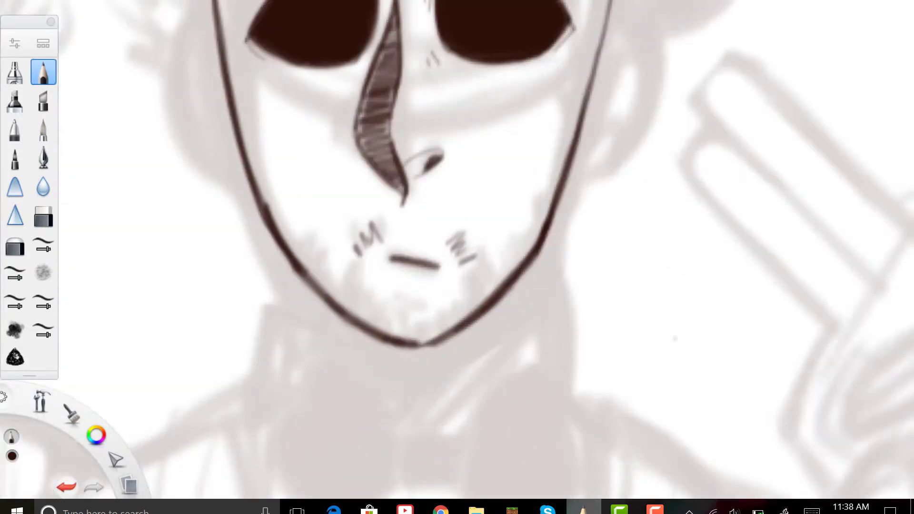
scroll(329, 293, down, 3)
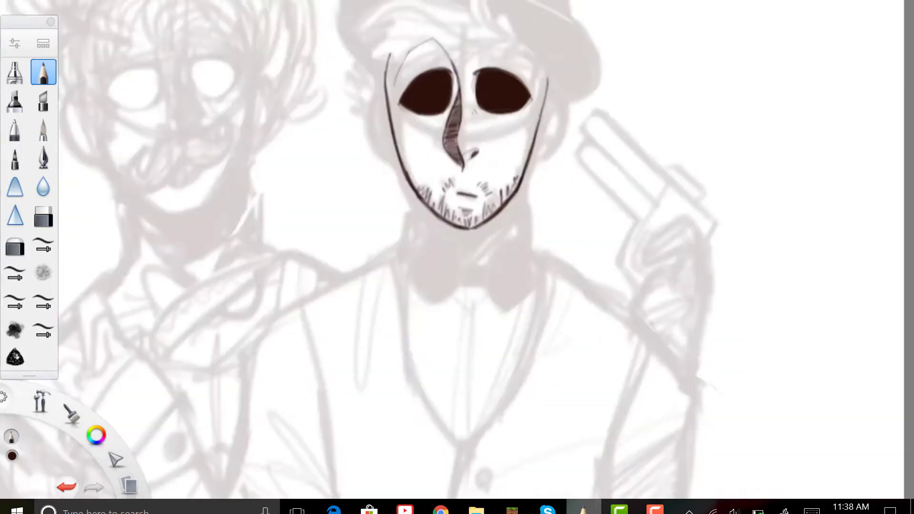
Draw both ears on the sides of the face and add their inner folds
scroll(511, 148, up, 3)
drag(495, 217, 511, 146)
scroll(266, 151, down, 3)
scroll(477, 191, up, 3)
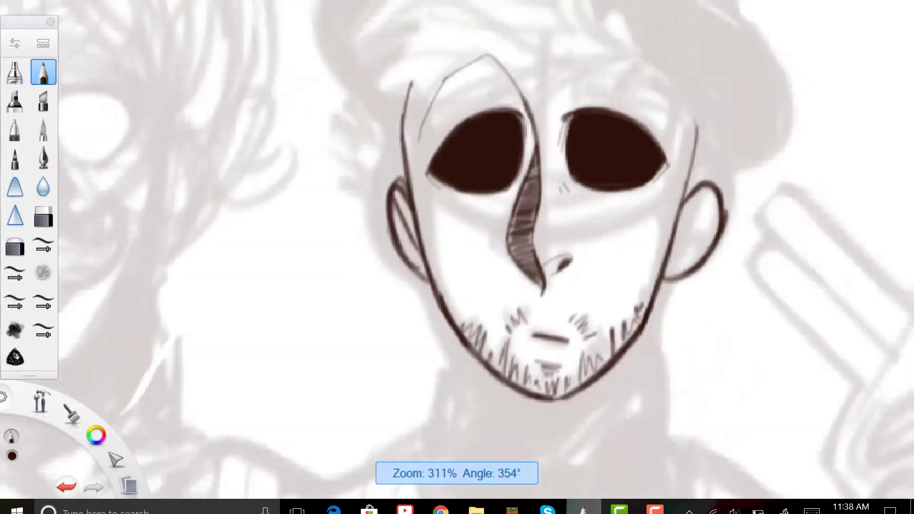
scroll(477, 190, up, 1)
drag(529, 181, 535, 219)
drag(543, 157, 548, 209)
scroll(476, 190, down, 1)
scroll(476, 191, up, 1)
scroll(457, 238, down, 3)
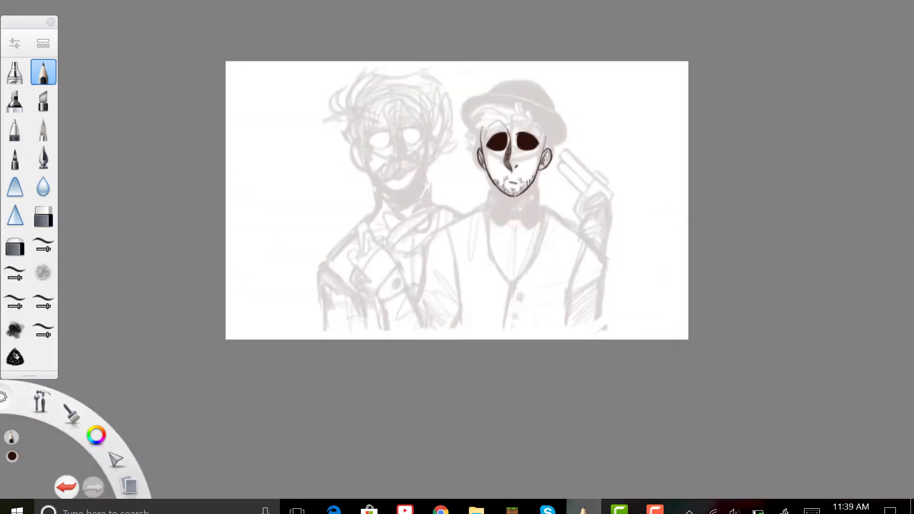
Draw short neck lines running down from both sides of the jaw
scroll(477, 200, up, 4)
drag(322, 196, 319, 229)
drag(500, 154, 489, 224)
scroll(457, 238, down, 5)
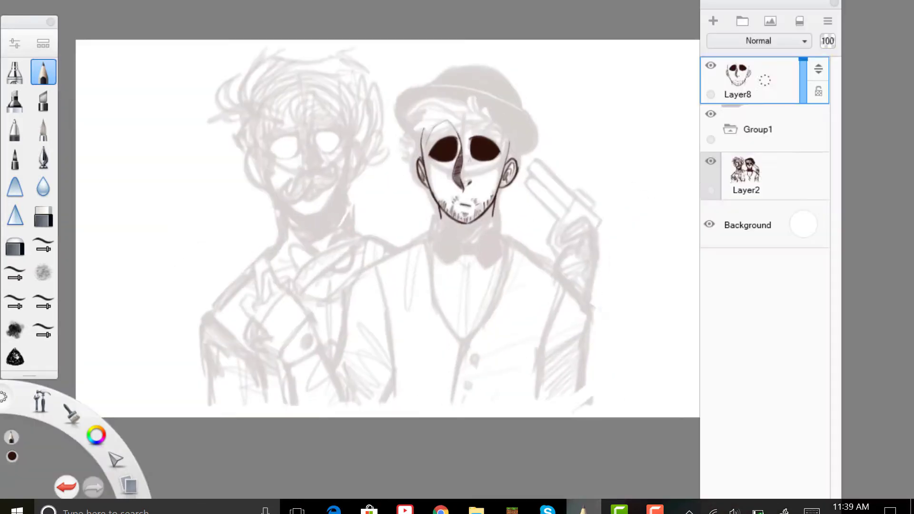
Lasso the hatted man's torso and embracing hand in the sketch and scale the selection to about 94%
mouse_move(425, 216)
mouse_down()
mouse_move(601, 372)
mouse_move(431, 313)
mouse_up()
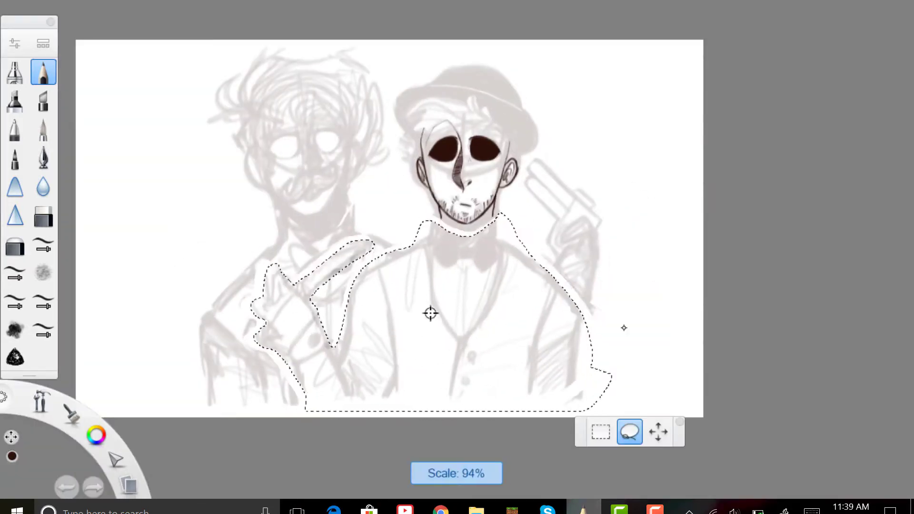
drag(165, 414, 307, 403)
key(ctrl+t)
click(441, 342)
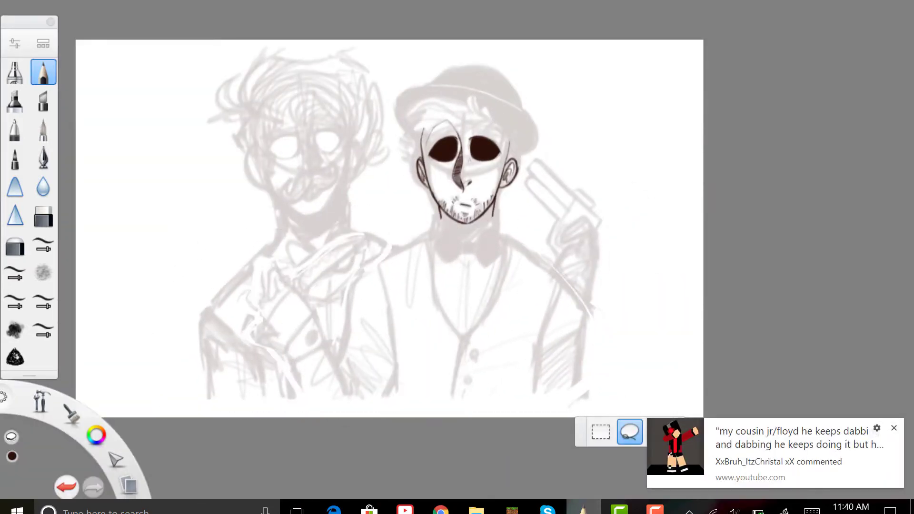
Draw a hatched, tapering eyebrow above the right eye socket and clean up its shape with the eraser
scroll(445, 193, up, 5)
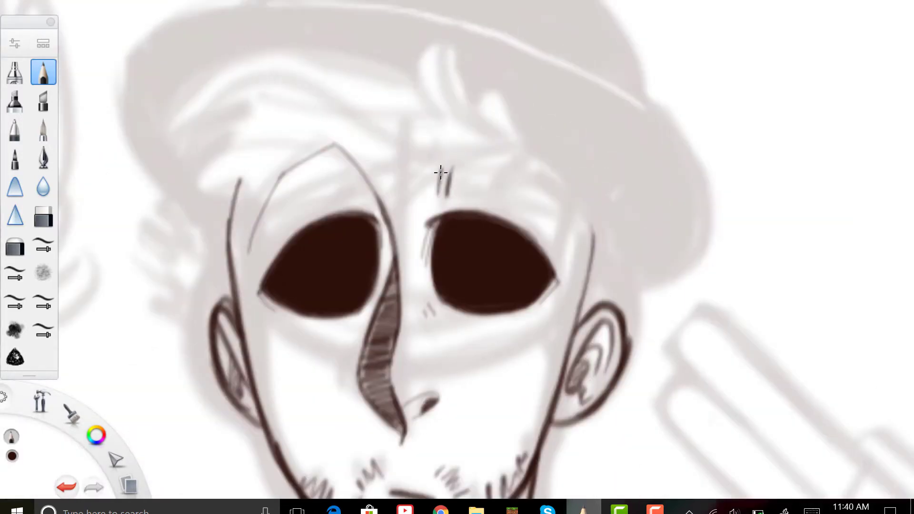
drag(435, 180, 477, 114)
drag(475, 231, 421, 154)
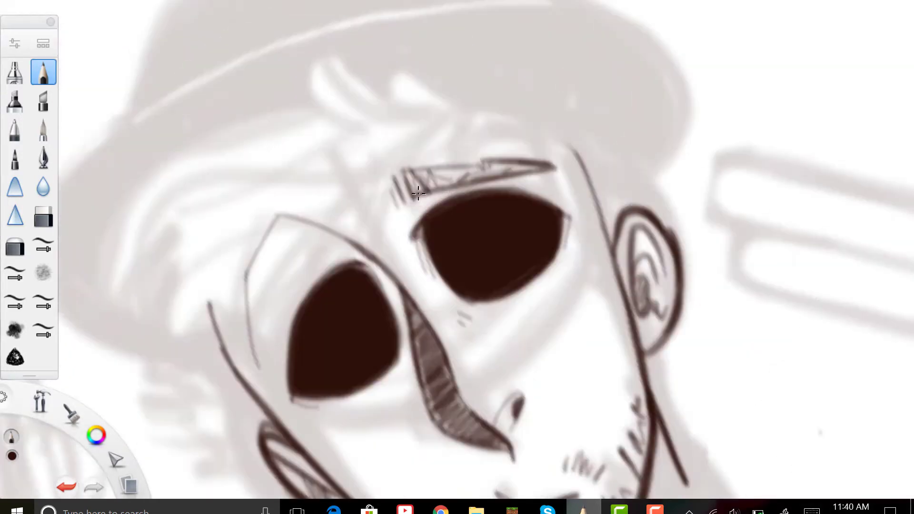
key(e)
drag(479, 154, 463, 237)
key(e)
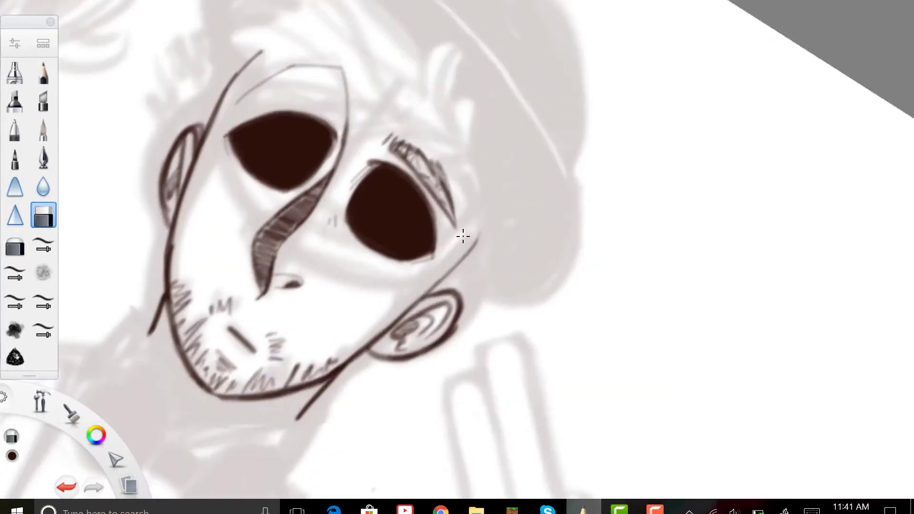
Refine the right eyebrow's edges and darken its inner end with extra pencil hatching
key(e)
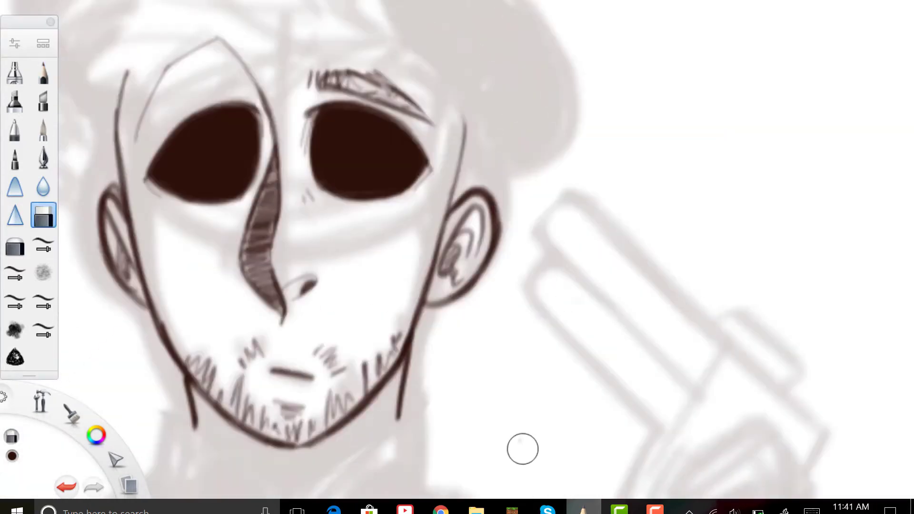
mouse_move(755, 66)
mouse_down()
mouse_move(510, 194)
mouse_move(482, 349)
mouse_move(450, 133)
mouse_up()
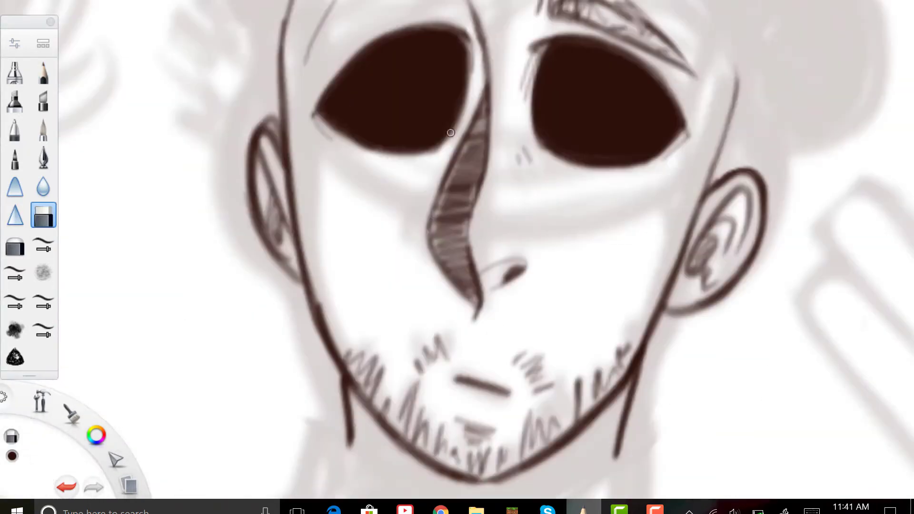
key(e)
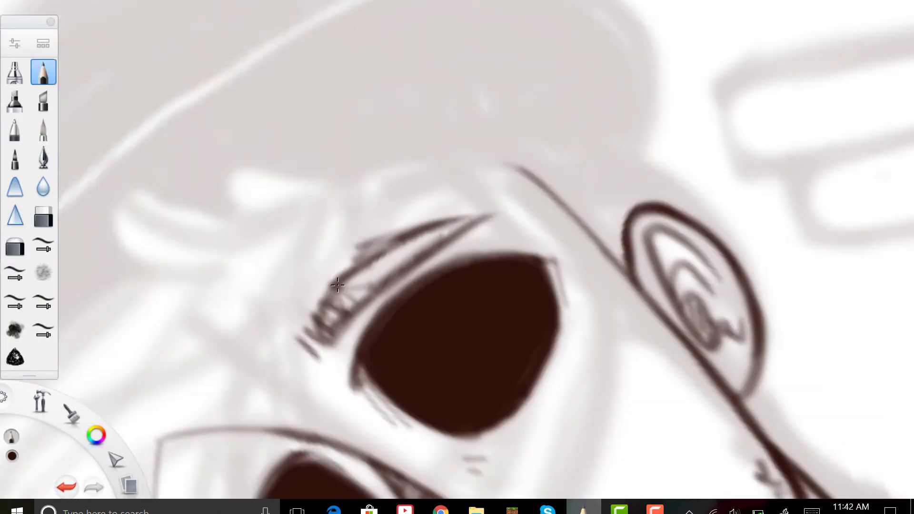
drag(338, 285, 362, 305)
Ink the bow tie below the chin with a small creased knot and two wings, cleaning up the lines
mouse_move(457, 257)
mouse_down()
mouse_move(429, 238)
mouse_move(447, 200)
mouse_move(419, 219)
mouse_move(443, 214)
mouse_move(457, 258)
mouse_move(503, 244)
mouse_move(496, 122)
mouse_move(476, 143)
mouse_up()
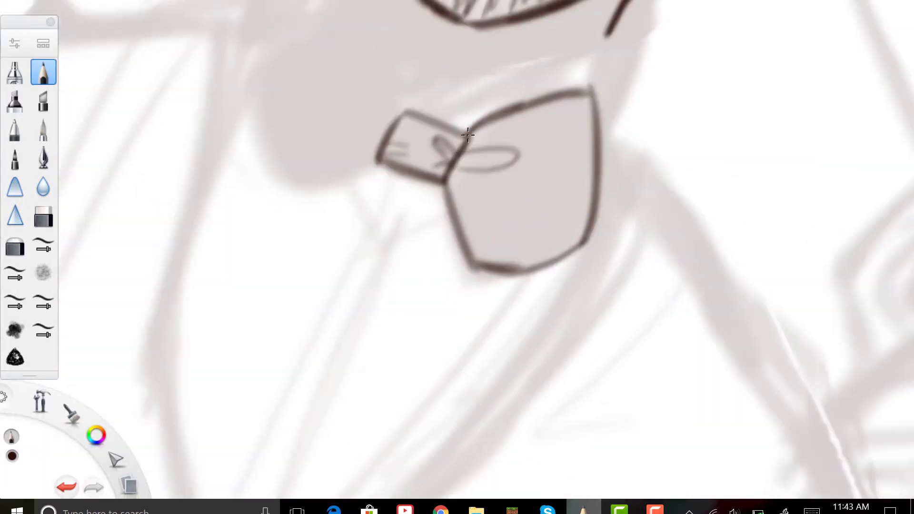
key(e)
key(p)
mouse_move(458, 257)
mouse_down()
mouse_move(470, 184)
mouse_move(486, 233)
mouse_up()
drag(478, 284, 411, 317)
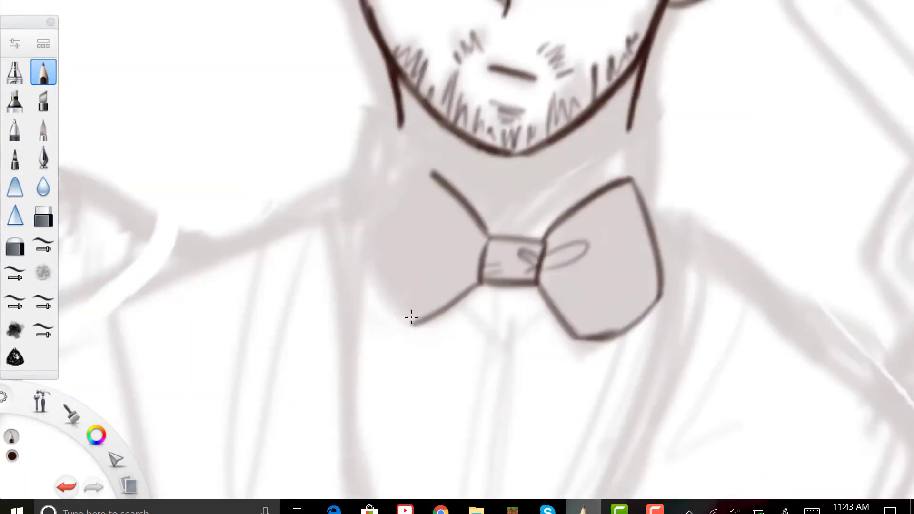
mouse_move(365, 243)
mouse_down()
mouse_move(457, 257)
mouse_move(429, 190)
mouse_up()
key(e)
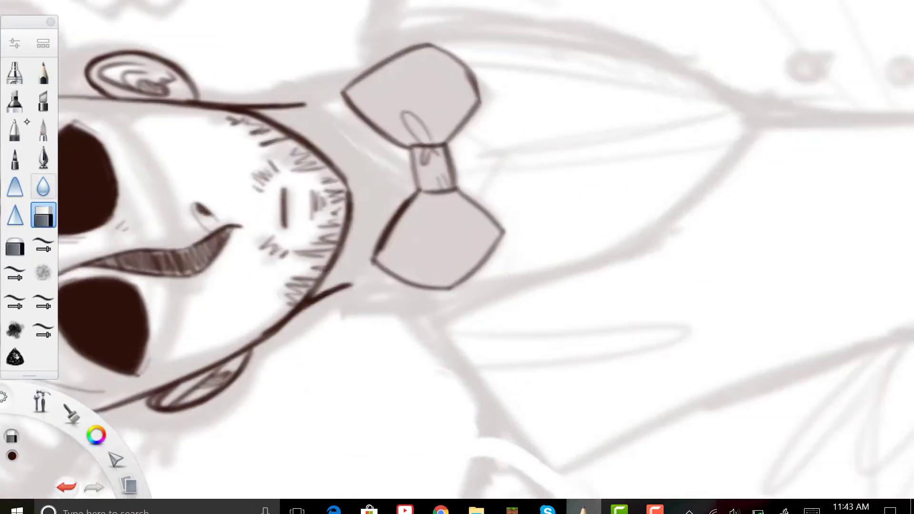
key(p)
drag(392, 257, 457, 257)
Lasso the bow tie and adjust its placement beneath the chin
key(m)
drag(395, 228, 396, 309)
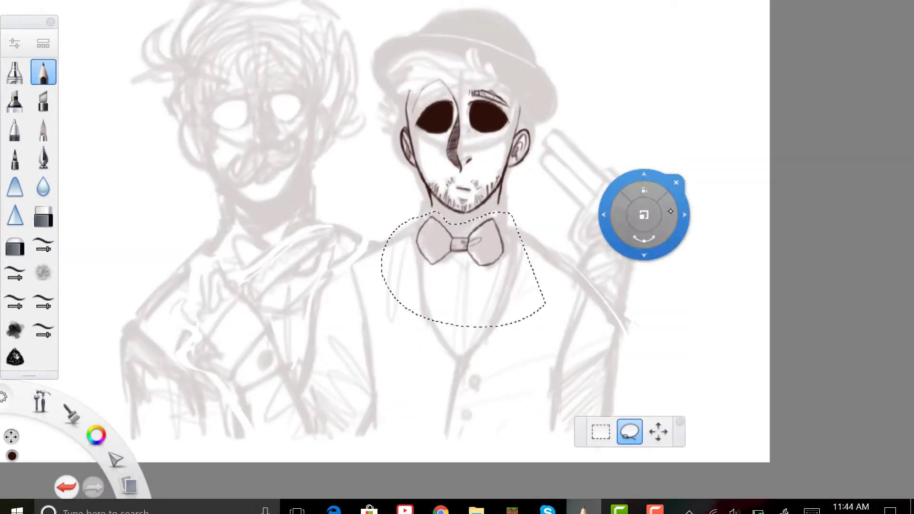
key(Escape)
Lasso the outer lower corner of the left eye socket and shift it to reshape the eye
scroll(520, 192, up, 5)
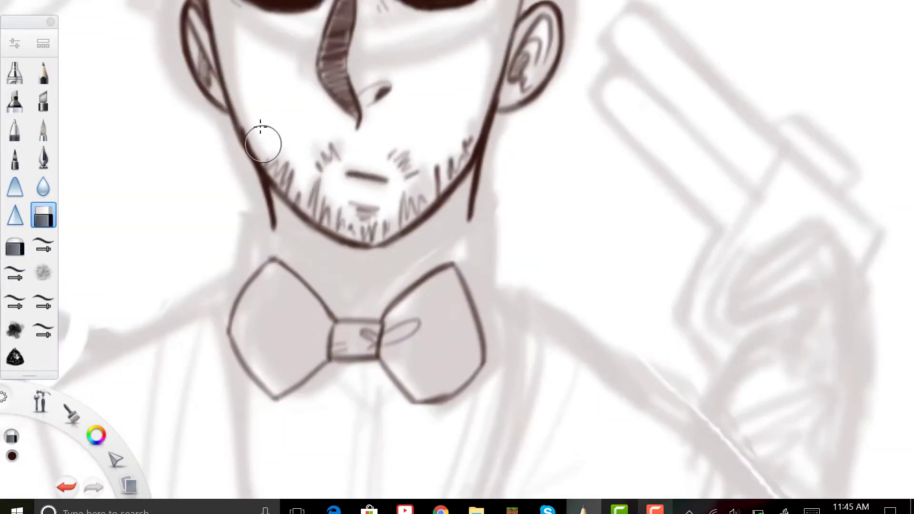
key(m)
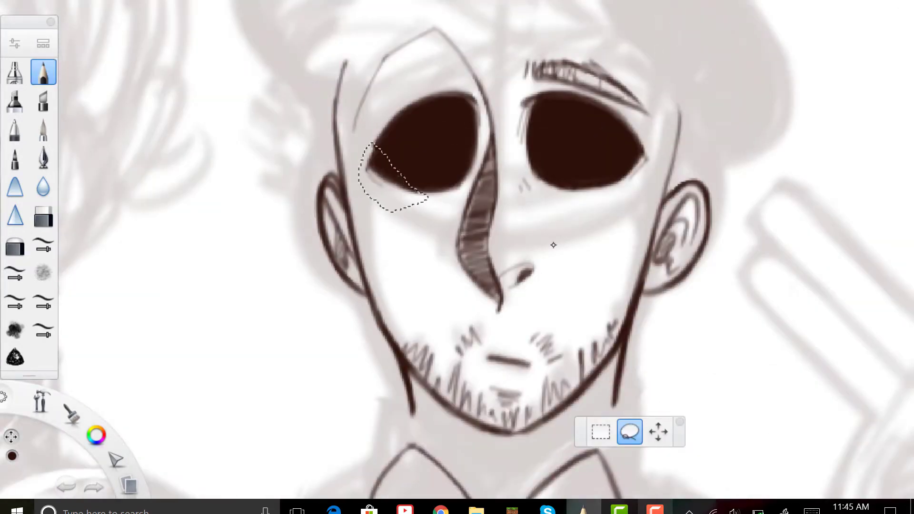
key(Escape)
key(e)
scroll(413, 117, down, 5)
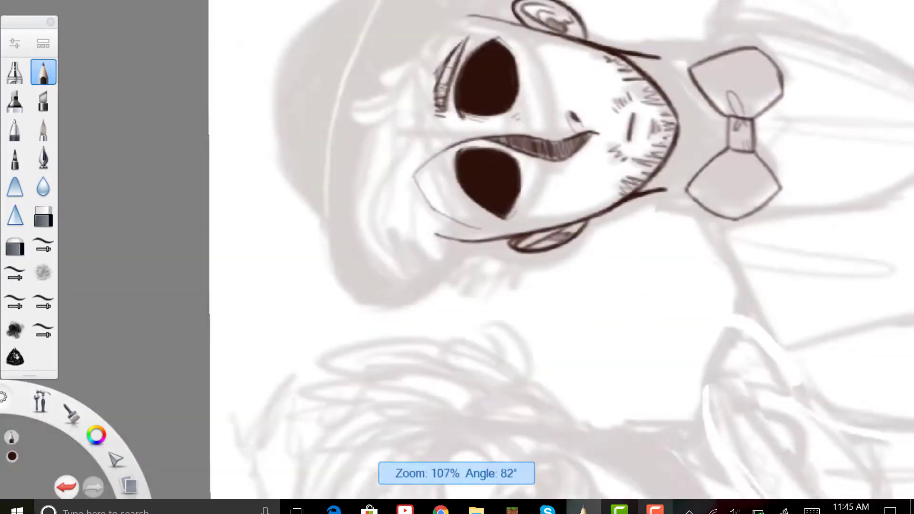
Draw a thin angular crease line beneath the inner corner of the right eye socket
scroll(455, 138, up, 5)
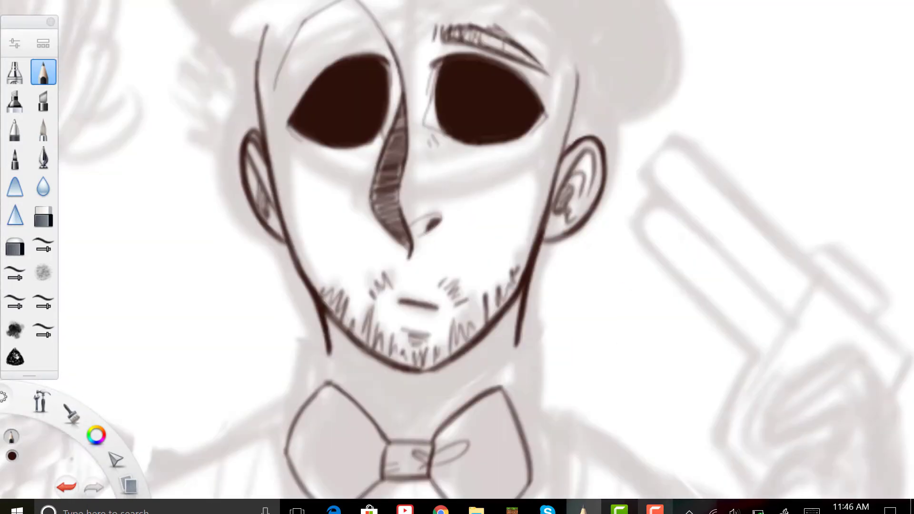
scroll(104, 214, down, 3)
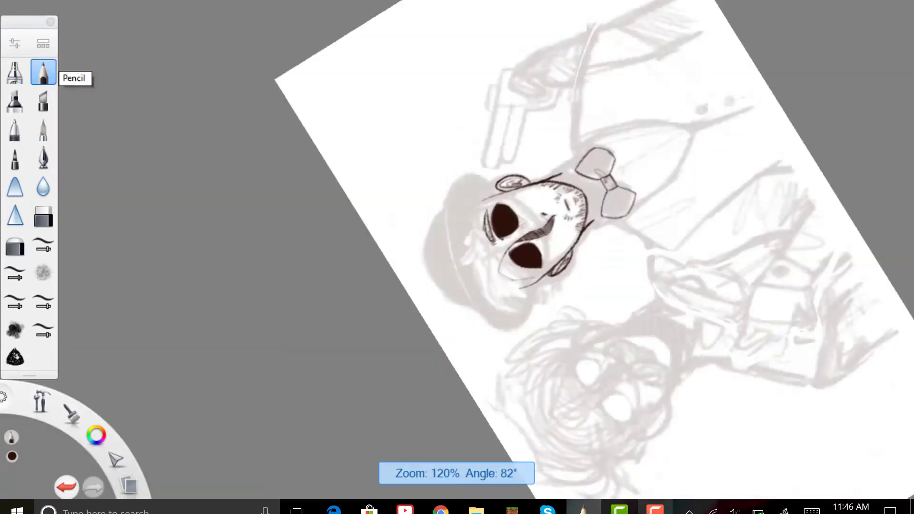
scroll(404, 173, up, 3)
key(ctrl+b)
key(e)
key(ctrl+b)
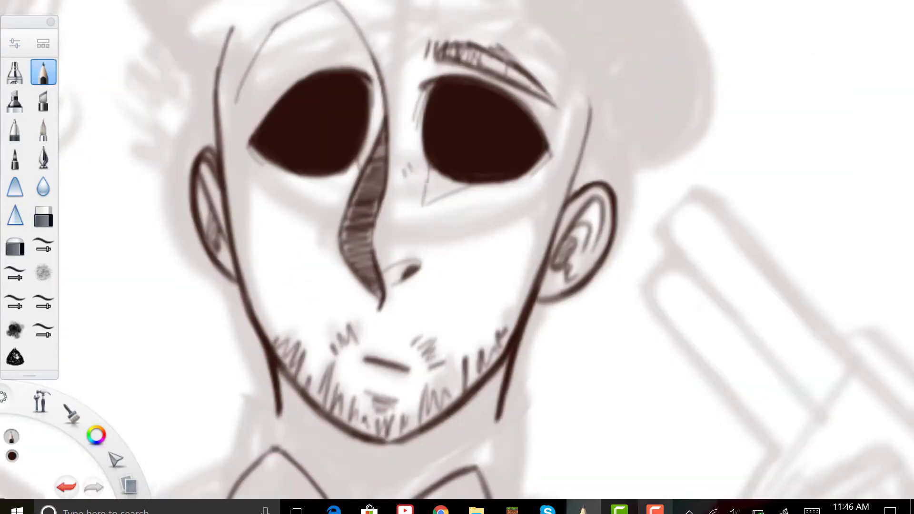
key(e)
Draw the shirt collar around the neck above the bow tie and undo the last outer collar stroke
scroll(418, 236, down, 3)
scroll(417, 235, up, 3)
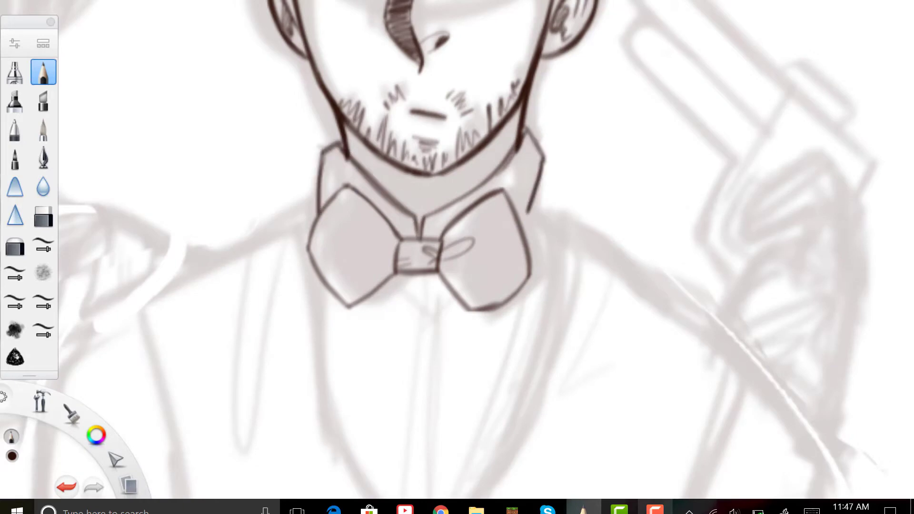
scroll(458, 238, down, 3)
click(66, 487)
Sketch a short shirt-front line just below the bow tie's knot
scroll(458, 238, up, 5)
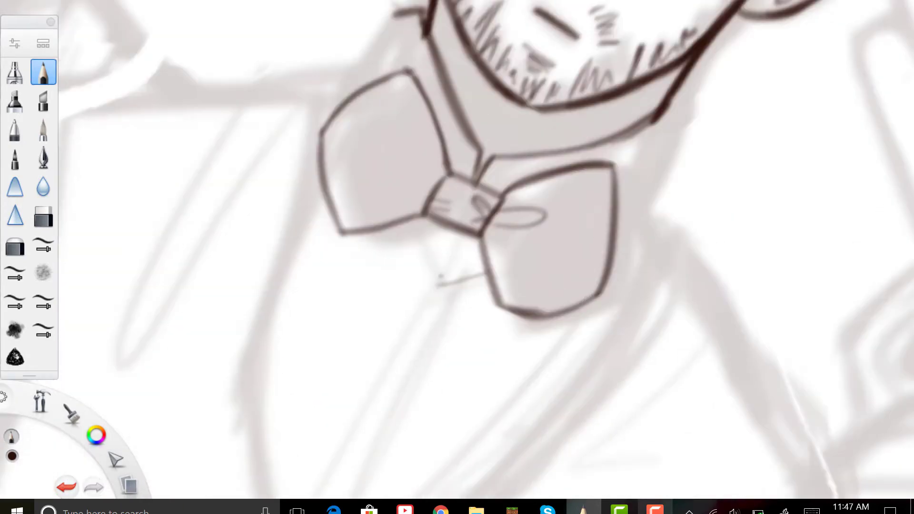
drag(414, 224, 447, 281)
key(Home)
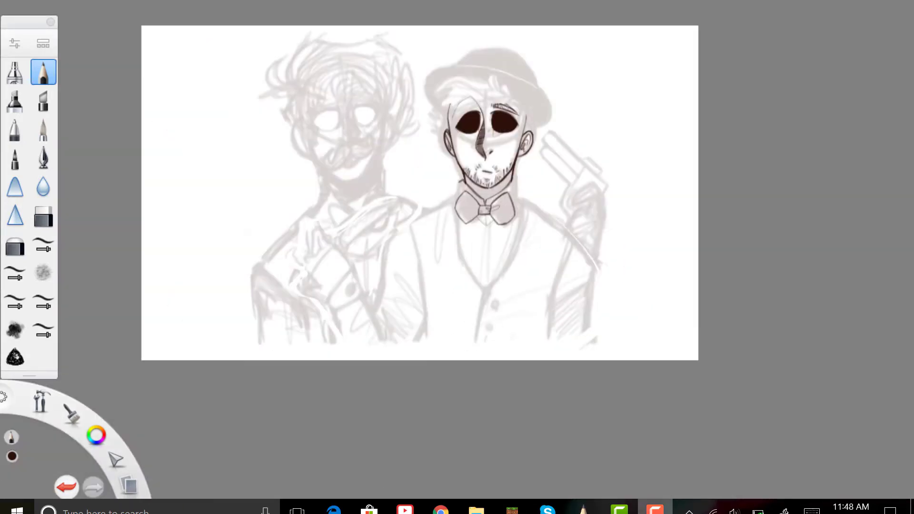
scroll(458, 238, up, 5)
key(Home)
key(ctrl+l)
key(ctrl+l)
scroll(457, 238, up, 5)
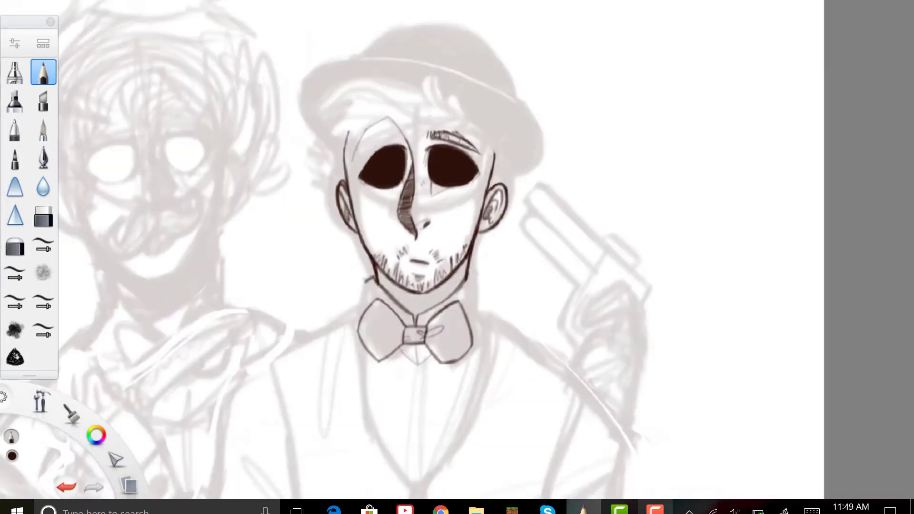
Ink the outer collar edges on both sides of the neck down to the bow tie and erase stray overlaps
scroll(457, 238, up, 3)
scroll(771, 425, down, 3)
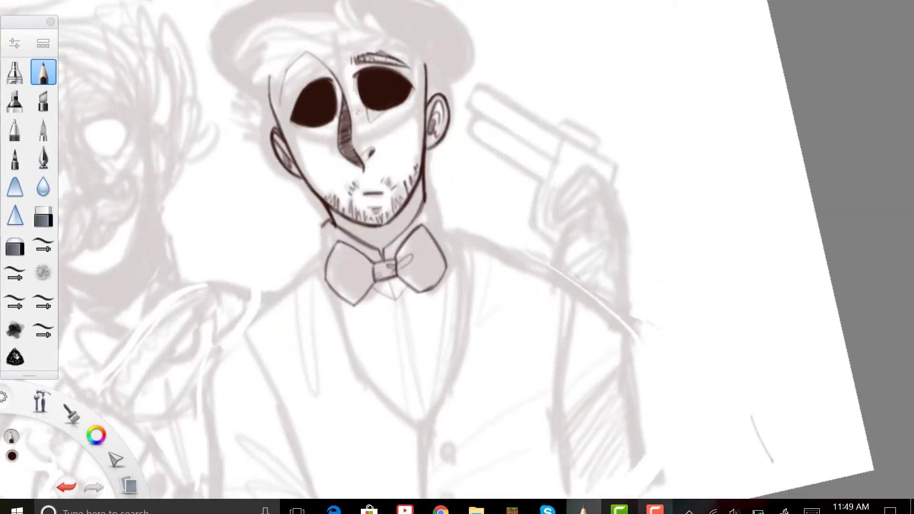
scroll(457, 238, down, 3)
key(Home)
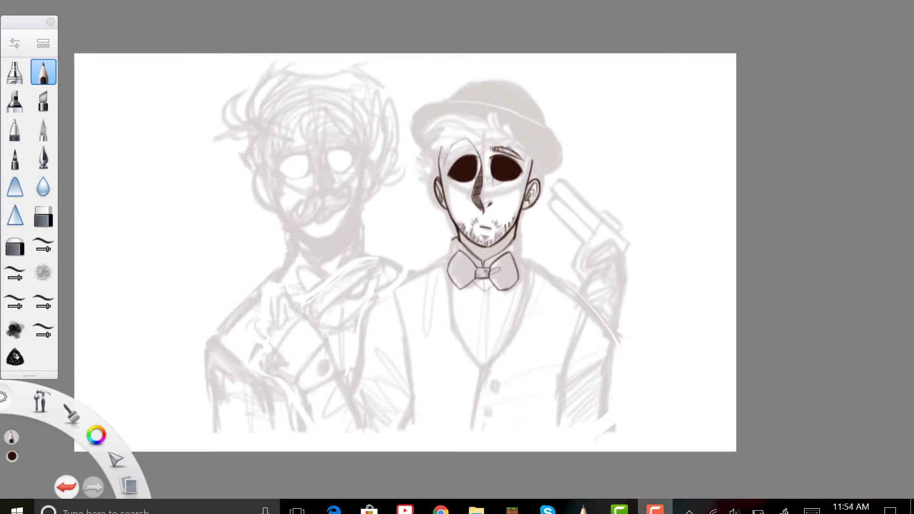
scroll(515, 297, up, 4)
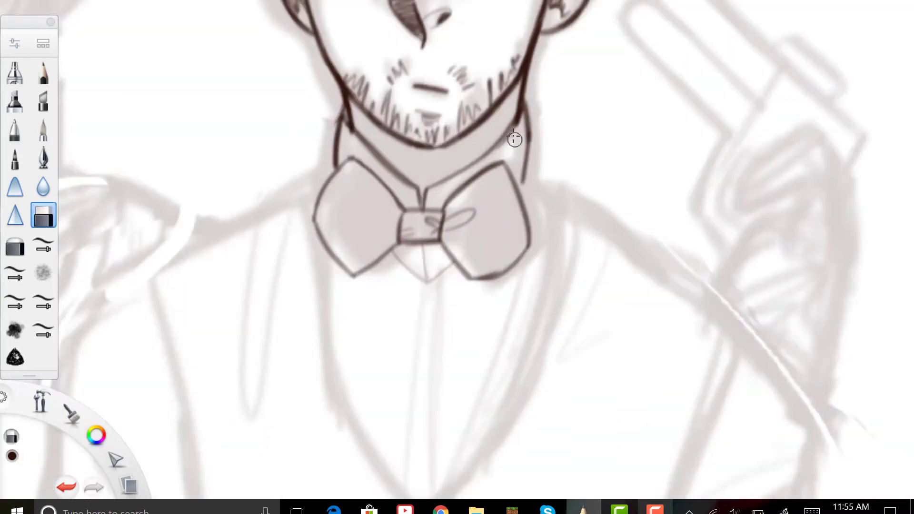
scroll(346, 112, down, 1)
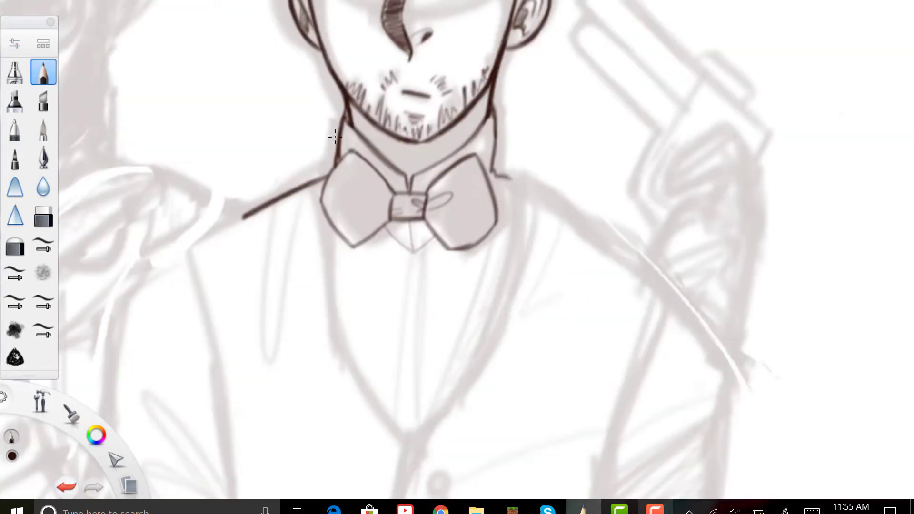
Draw both shoulder lines sloping outward from the base of the collar
scroll(334, 137, down, 5)
scroll(335, 137, up, 5)
mouse_move(334, 136)
mouse_down()
mouse_move(367, 215)
mouse_move(347, 228)
mouse_move(513, 37)
mouse_up()
scroll(514, 36, down, 5)
scroll(513, 36, up, 4)
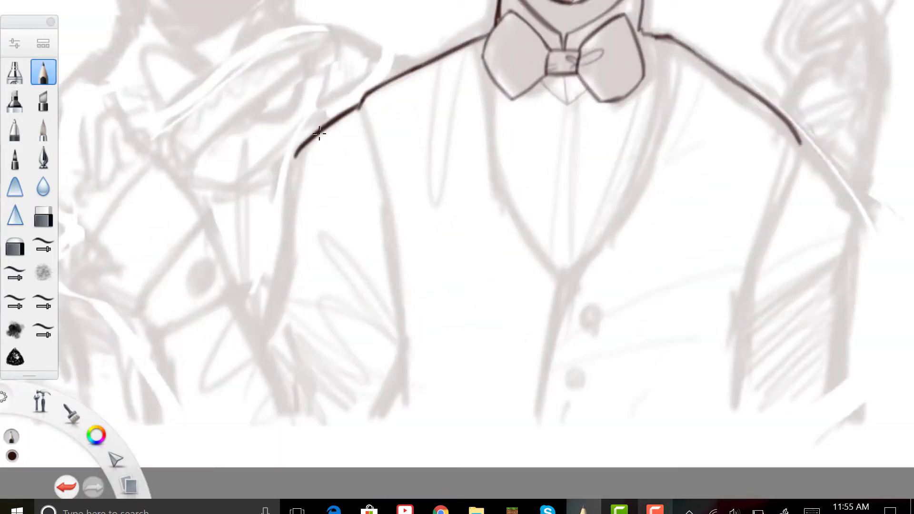
Ink the right sleeve's outer contour down toward the canvas edge and start the left upper arm's outer line
key(e)
scroll(373, 104, down, 3)
mouse_move(373, 103)
mouse_down()
mouse_move(429, 190)
mouse_move(476, 143)
mouse_move(428, 167)
mouse_up()
click(66, 486)
scroll(334, 190, down, 5)
drag(200, 57, 571, 306)
click(719, 430)
scroll(300, 186, up, 5)
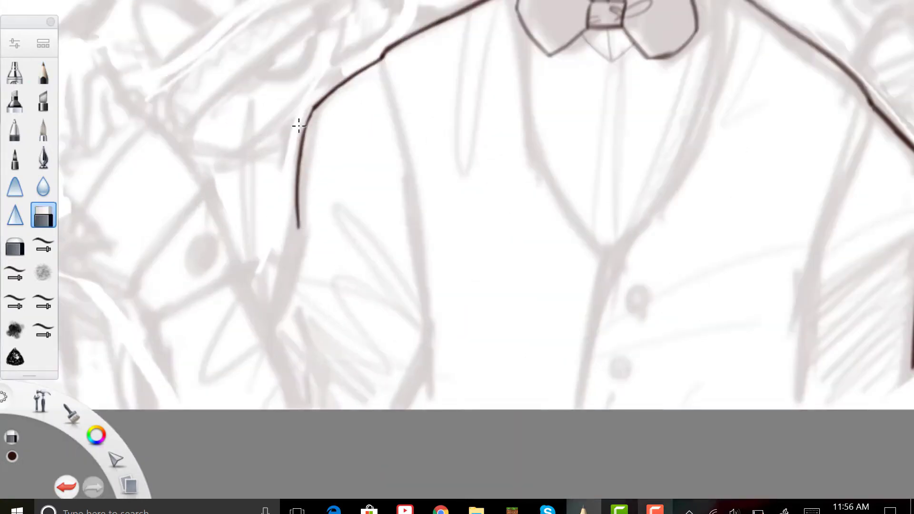
Extend the left sleeve's outer line down to the elbow
scroll(457, 204, down, 5)
scroll(457, 205, up, 5)
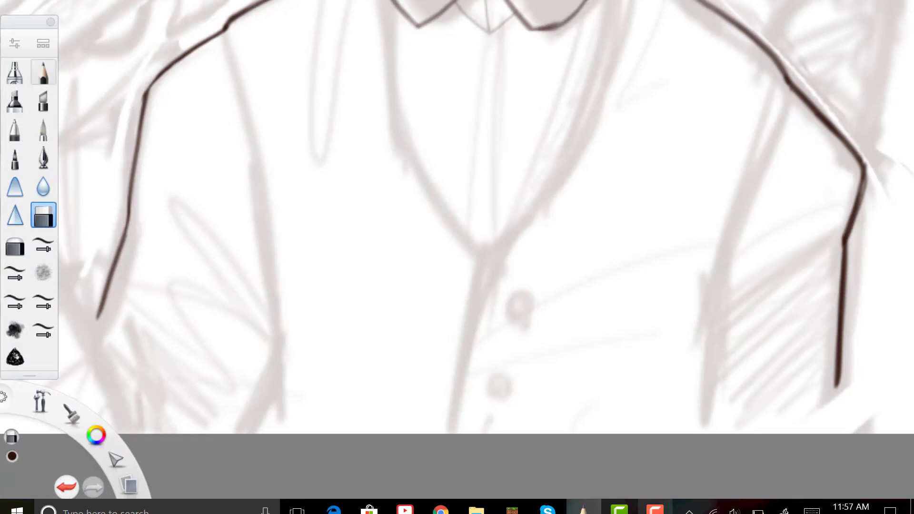
key(e)
key(Home)
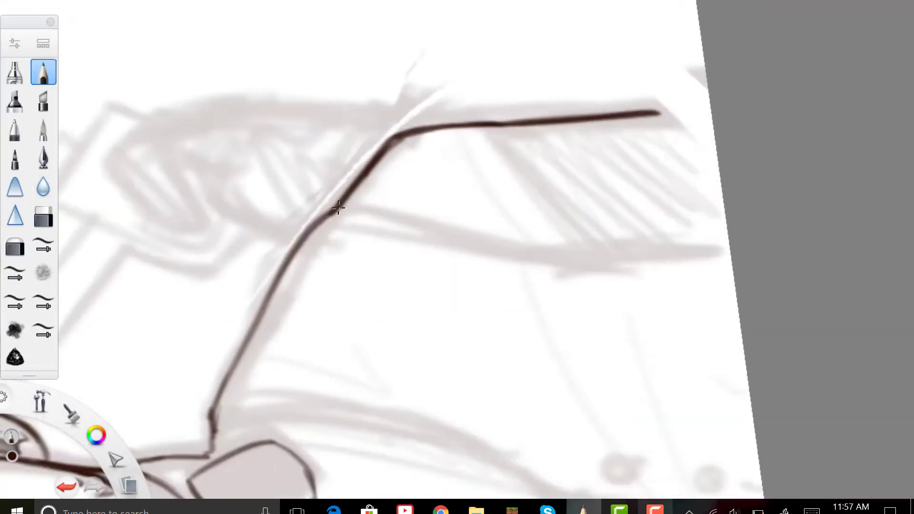
scroll(479, 243, up, 5)
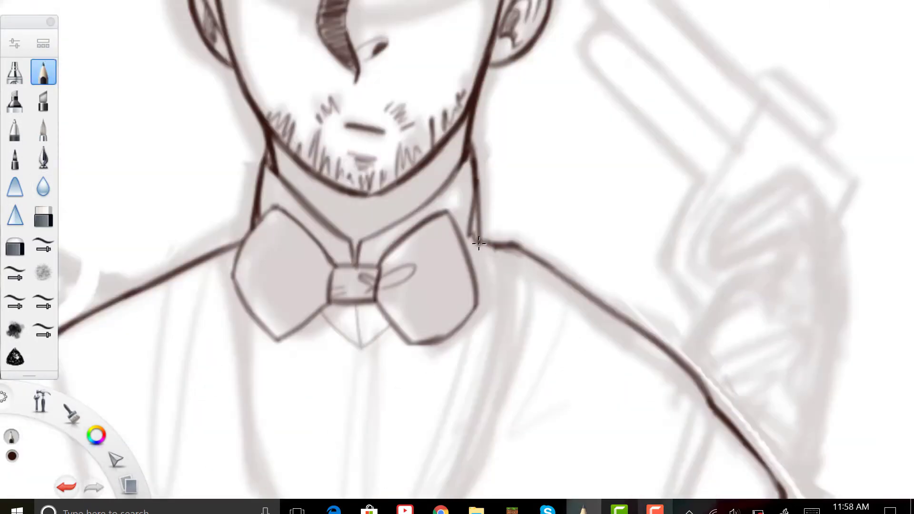
Fill the neck area between the jaw and the shirt collar with solid dark brown
key(p)
scroll(483, 127, down, 5)
scroll(484, 127, up, 5)
mouse_move(333, 204)
mouse_down()
mouse_move(369, 236)
mouse_move(404, 182)
mouse_move(278, 208)
mouse_up()
key(b)
scroll(404, 182, down, 3)
key(p)
mouse_move(429, 238)
mouse_down()
mouse_move(300, 163)
mouse_move(429, 238)
mouse_up()
scroll(74, 144, down, 5)
scroll(74, 144, up, 4)
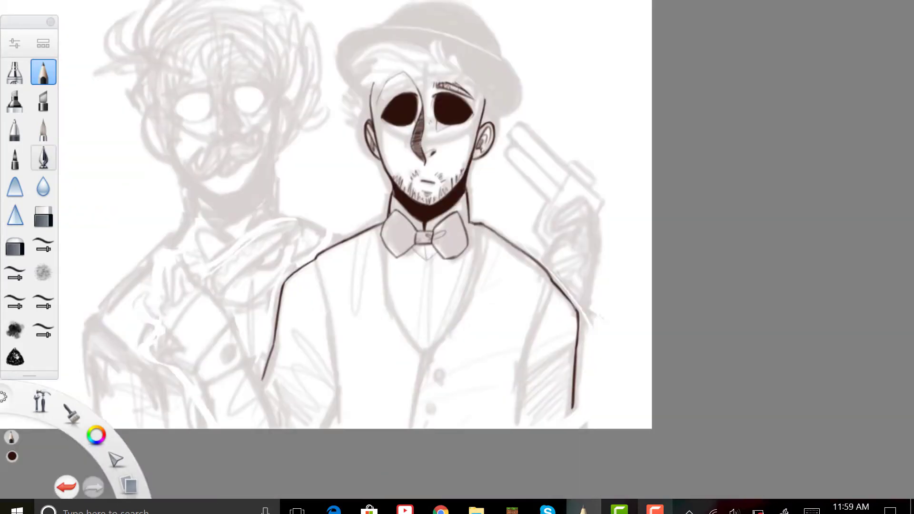
Draw the vest's deep V neckline from both sides of the bow tie to a point at mid-chest
drag(429, 214, 381, 200)
drag(395, 115, 371, 290)
drag(381, 200, 428, 215)
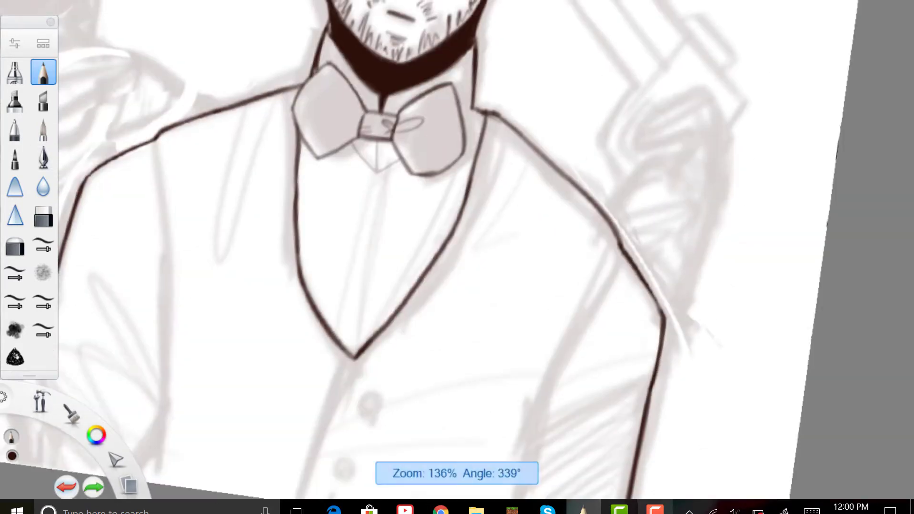
drag(305, 124, 292, 253)
Draw the vest's front closure line below the neckline with small oval buttons beside it, and undo the last stroke
scroll(428, 214, up, 2)
drag(413, 278, 412, 294)
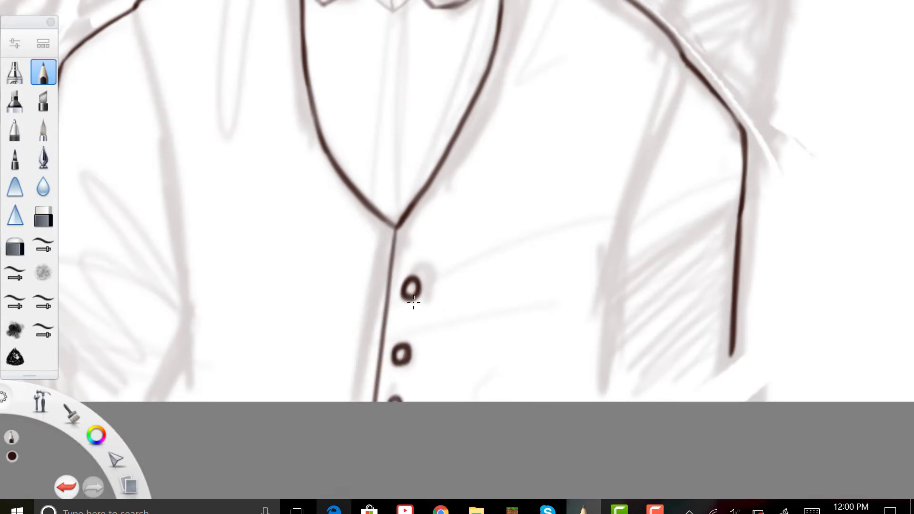
scroll(414, 302, down, 5)
scroll(413, 302, up, 4)
key(ctrl+z)
Ink the vest's armhole seams on both sides and the thin placket lines down the shirt front
scroll(353, 141, down, 5)
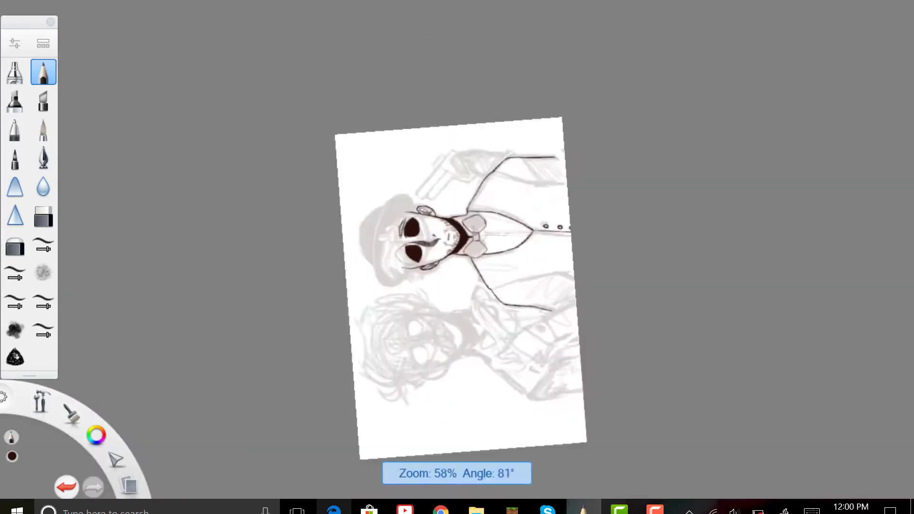
scroll(473, 261, up, 4)
mouse_move(474, 263)
mouse_down()
mouse_move(457, 350)
mouse_move(309, 257)
mouse_up()
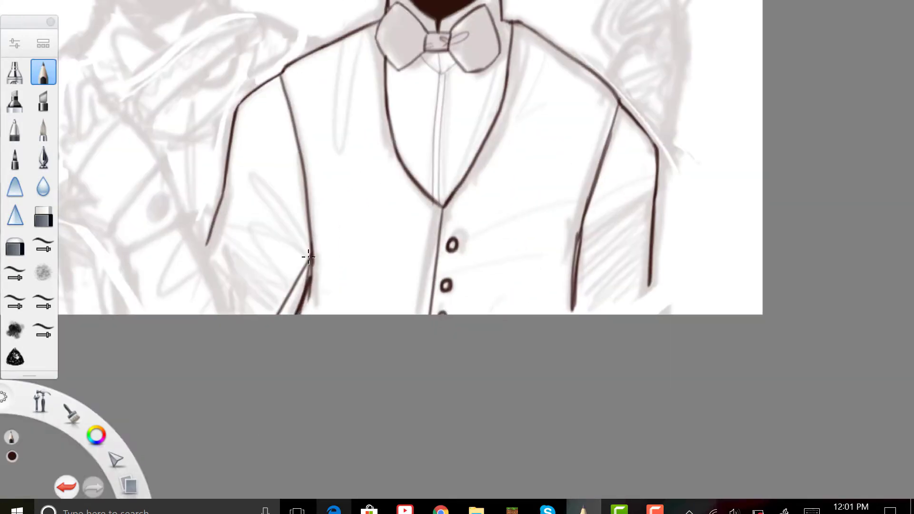
Refine the lower left armhole seam and add a thin diagonal fold line across the right sleeve
scroll(288, 336, down, 3)
scroll(526, 248, up, 3)
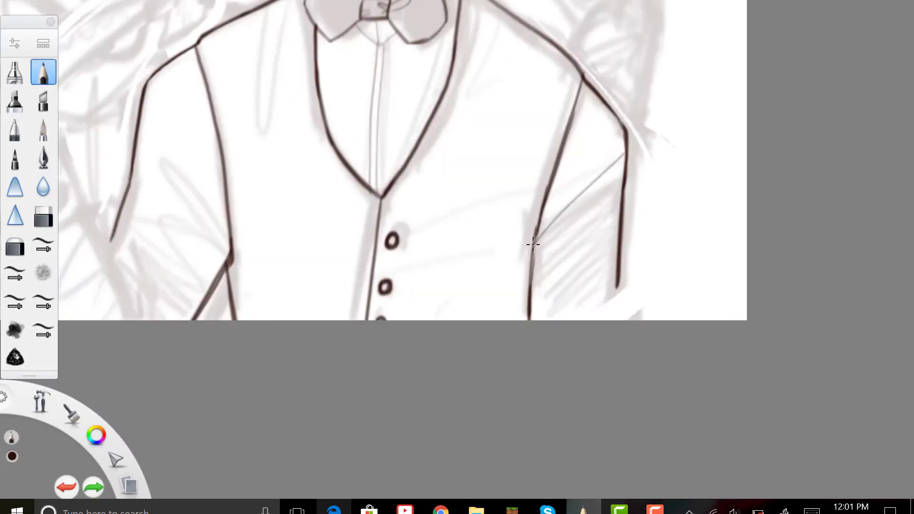
scroll(534, 244, down, 3)
scroll(533, 245, up, 4)
Lasso the left sleeve's outer contour and shift it to reshape the arm
key(m)
drag(345, 180, 339, 191)
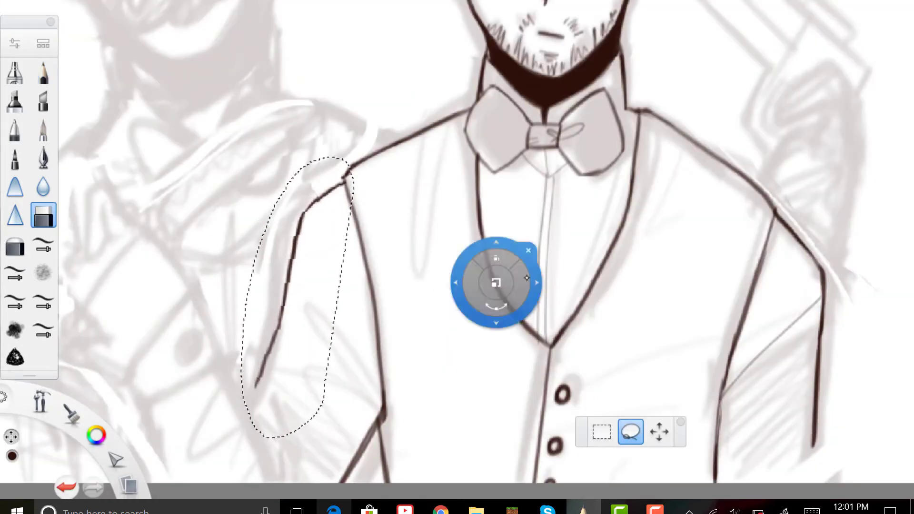
mouse_move(452, 122)
mouse_down()
mouse_move(346, 183)
mouse_move(470, 96)
mouse_move(165, 156)
mouse_up()
key(Home)
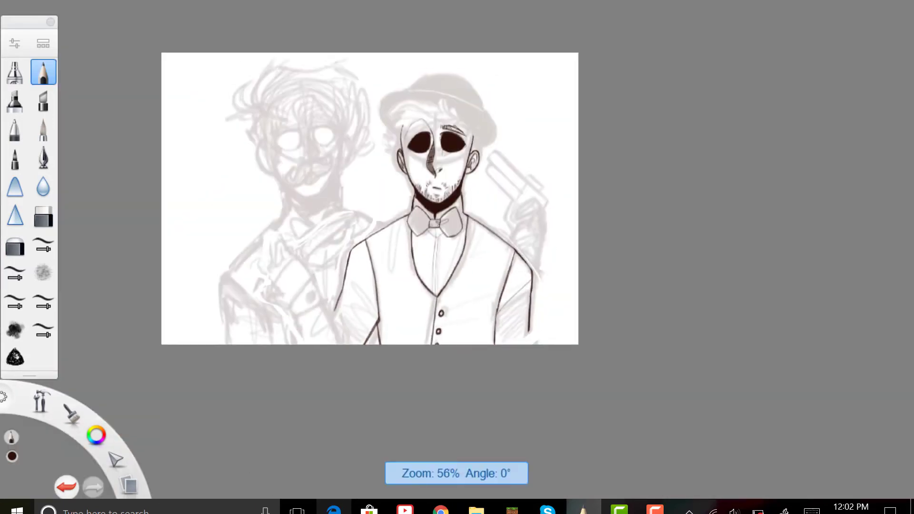
Lasso the right sleeve's outer contour and adjust it so it runs down to the lower canvas edge
scroll(510, 265, up, 5)
drag(490, 164, 481, 362)
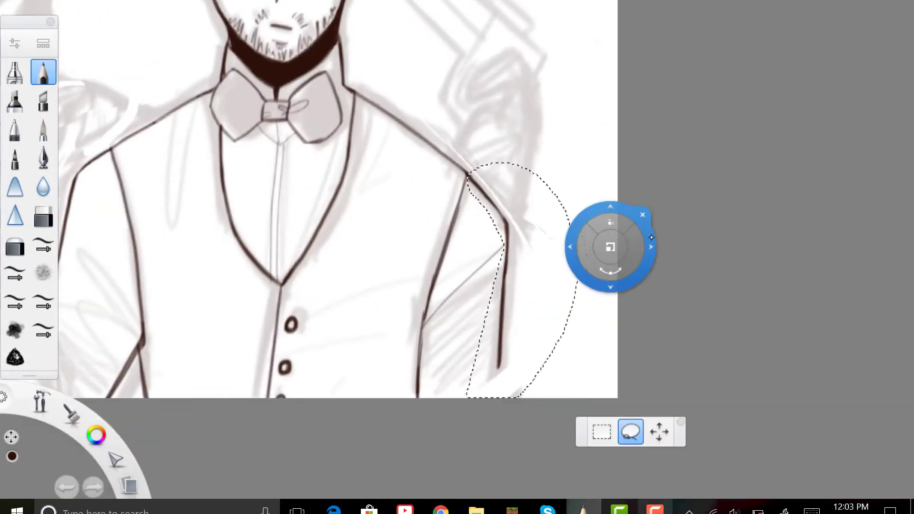
key(Escape)
scroll(358, 281, up, 8)
scroll(382, 268, down, 8)
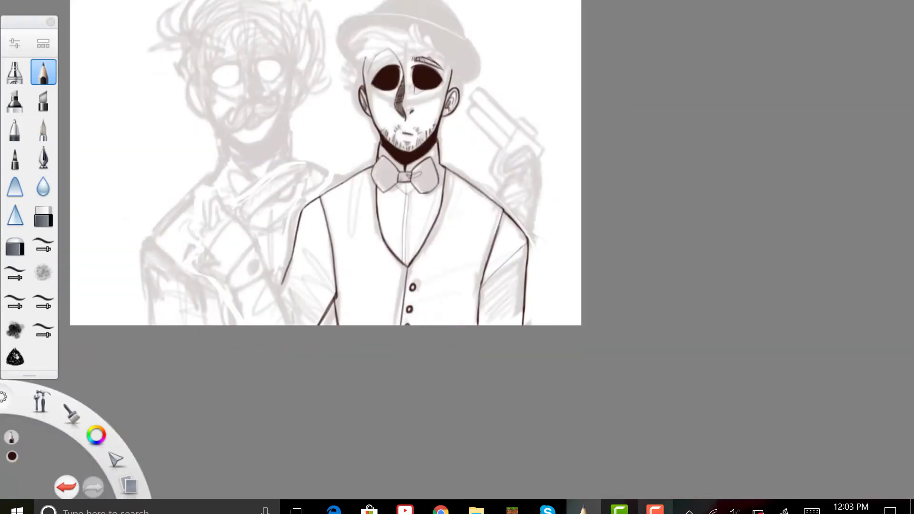
Lasso the vest's front closure line with its buttons and adjust their placement below the neckline
scroll(382, 267, up, 4)
mouse_move(296, 205)
mouse_down()
mouse_move(347, 170)
mouse_move(328, 164)
mouse_up()
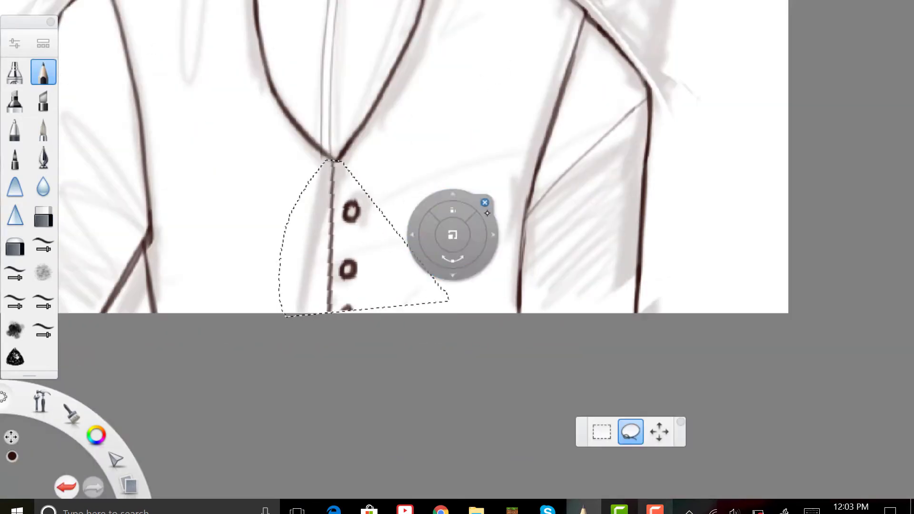
key(Escape)
scroll(269, 275, up, 6)
scroll(270, 275, down, 6)
key(e)
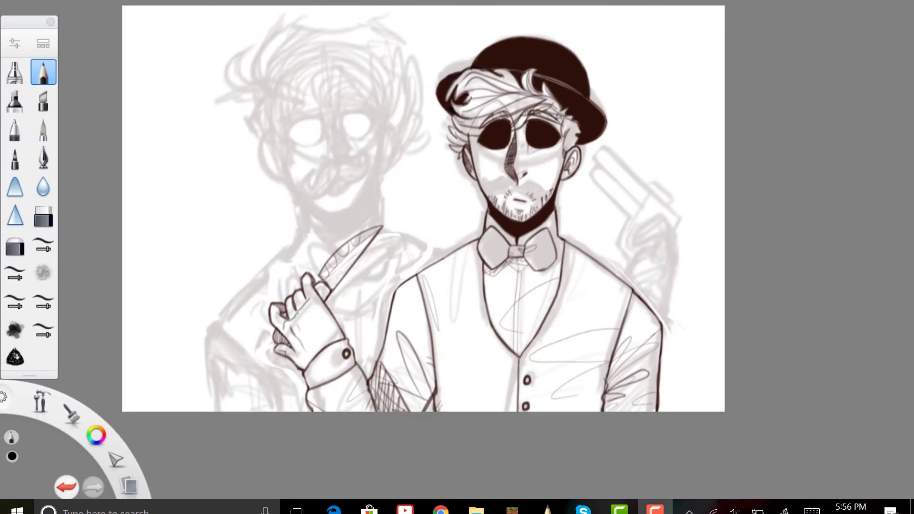
Touch up the bowler hat brim's outer edges with dark brown and clean the outline with the eraser
scroll(524, 143, up, 4)
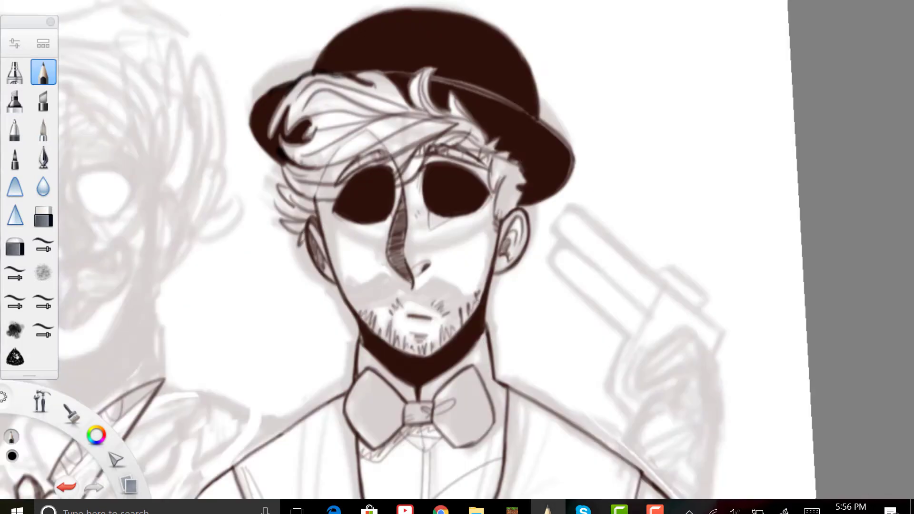
scroll(524, 143, up, 3)
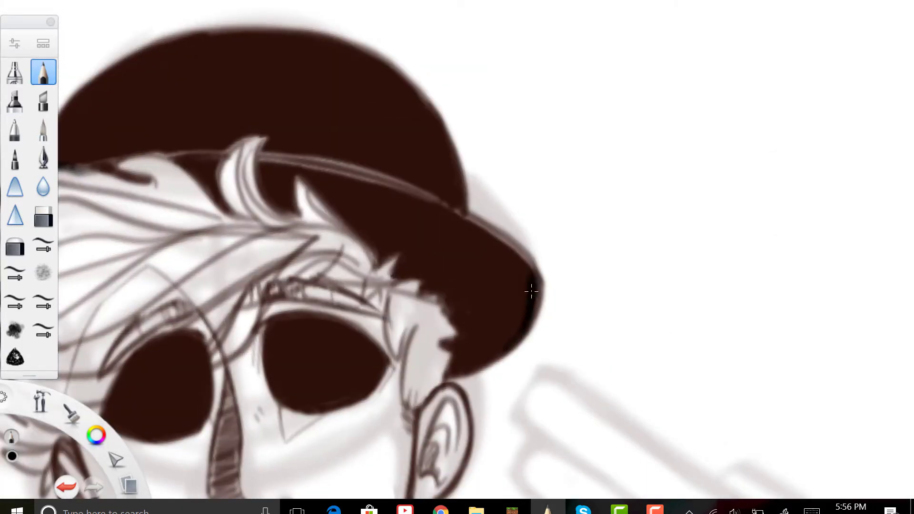
drag(532, 300, 522, 323)
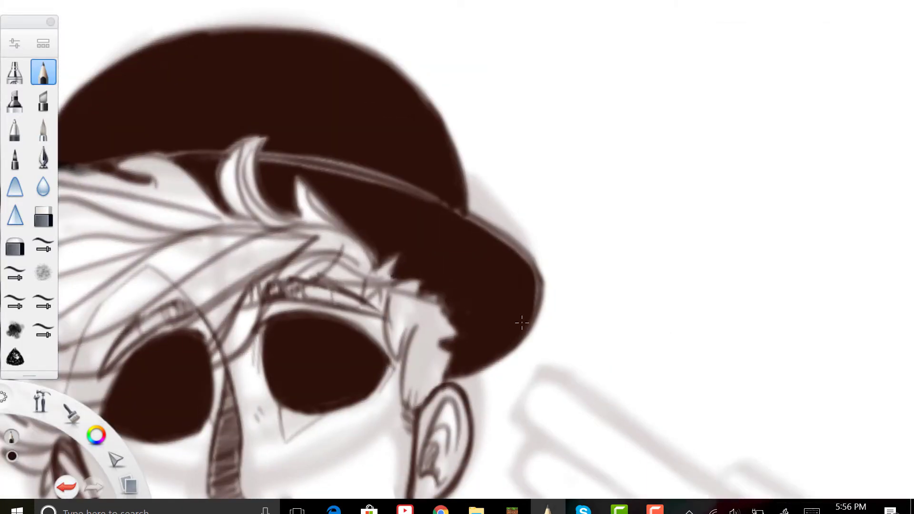
scroll(529, 275, down, 2)
scroll(384, 311, up, 5)
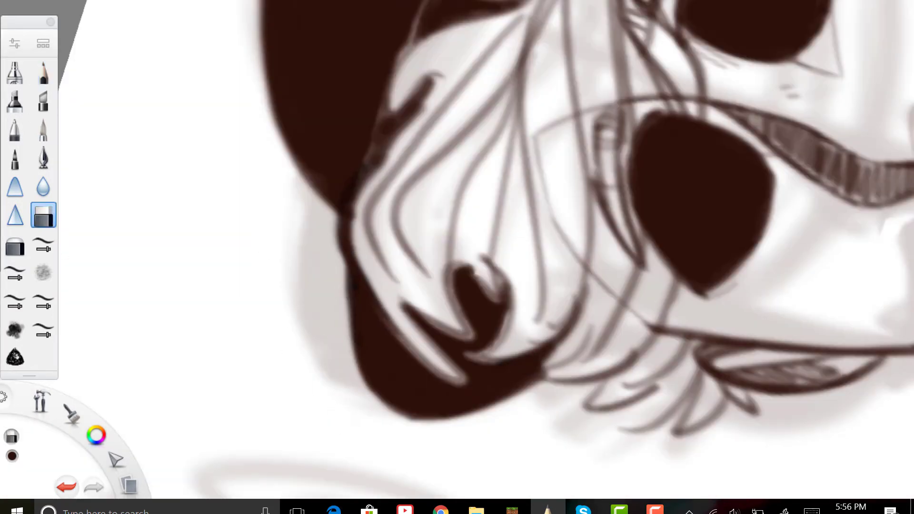
Fill the remaining gaps where the hat brim meets the crown and the hair in dark brown
scroll(458, 257, down, 6)
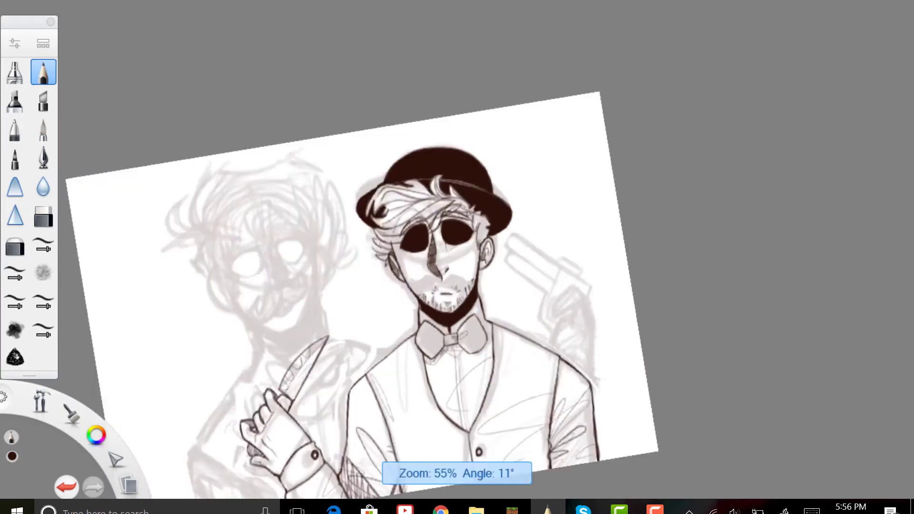
scroll(457, 257, up, 5)
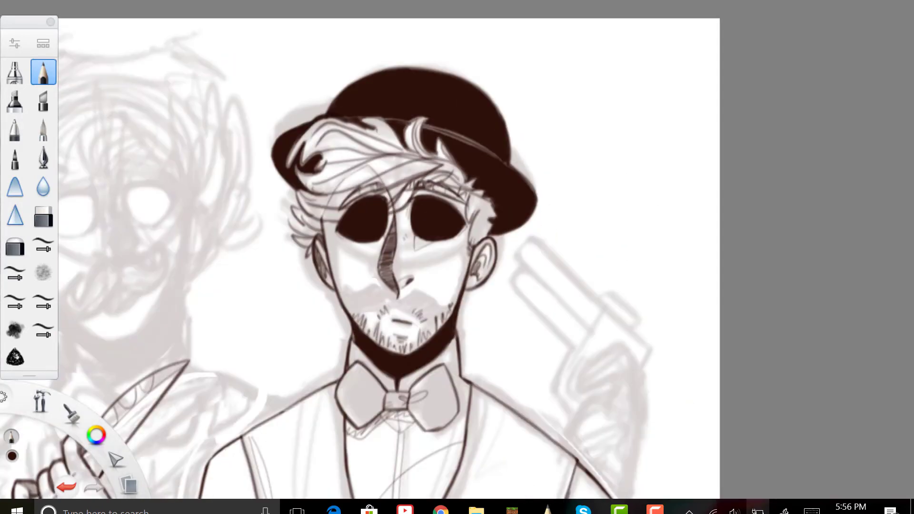
scroll(309, 239, up, 5)
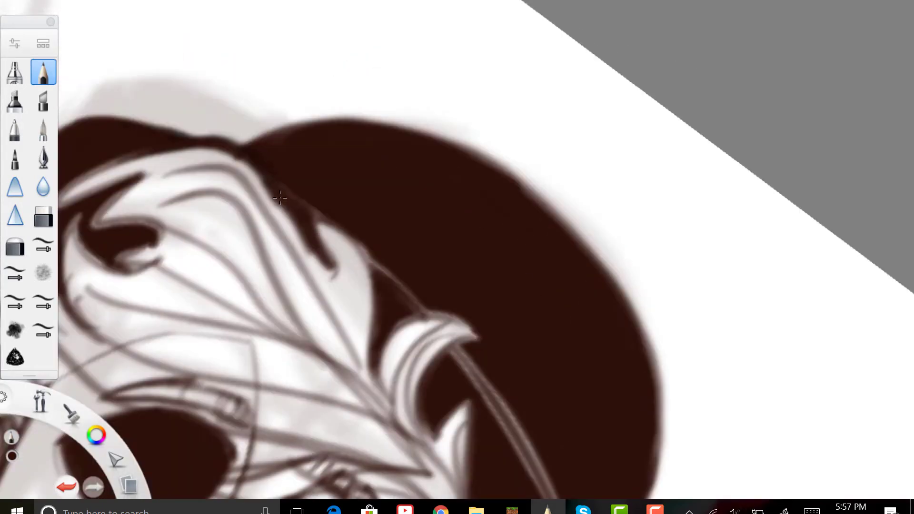
scroll(280, 198, down, 5)
scroll(384, 262, up, 5)
scroll(365, 266, down, 3)
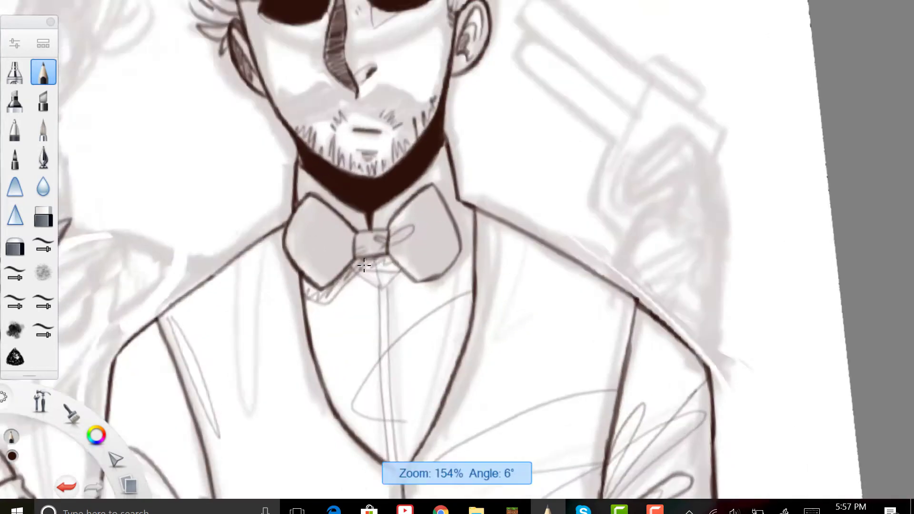
Flood-fill both bow tie wings and the knot with dark brown, using a fill tolerance of 44
scroll(400, 221, up, 3)
key(f)
click(400, 221)
key(ctrl+z)
drag(626, 433, 627, 441)
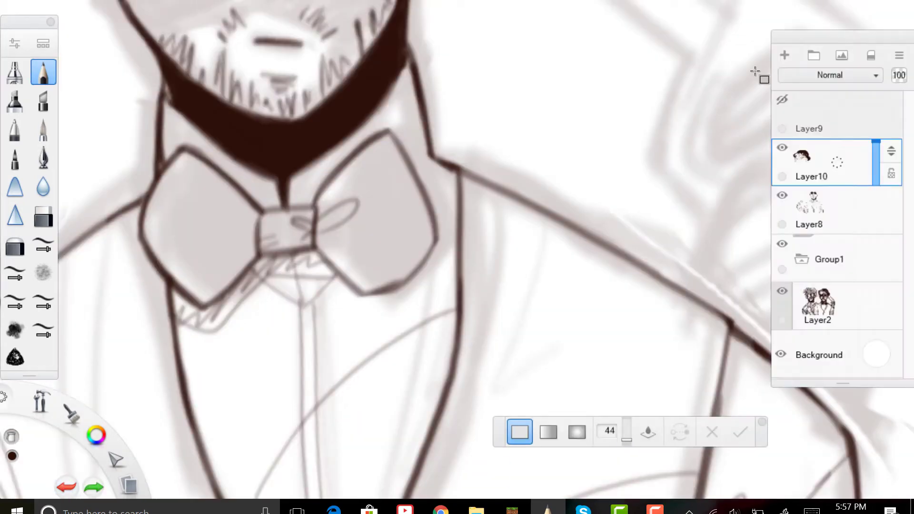
click(390, 222)
click(205, 228)
key(Escape)
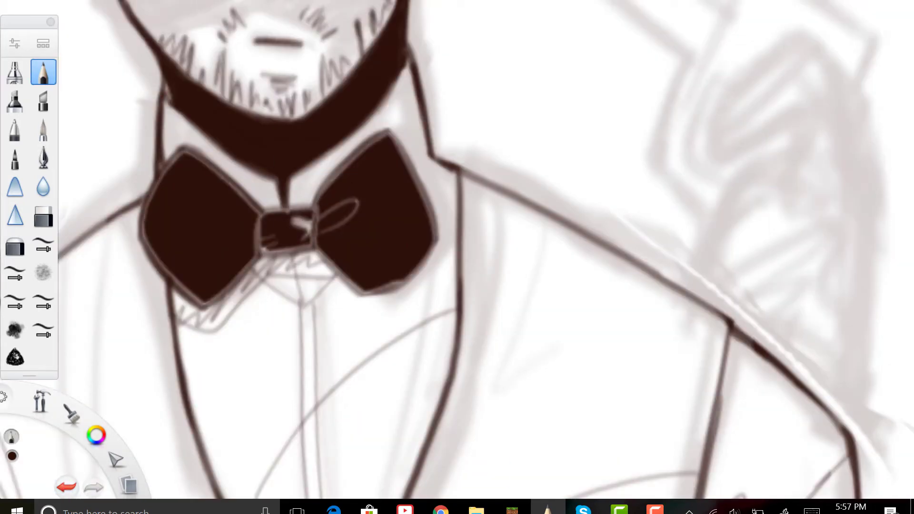
Add a new layer above Layer10 and check the hat and hair edges on Layer10
scroll(457, 258, down, 5)
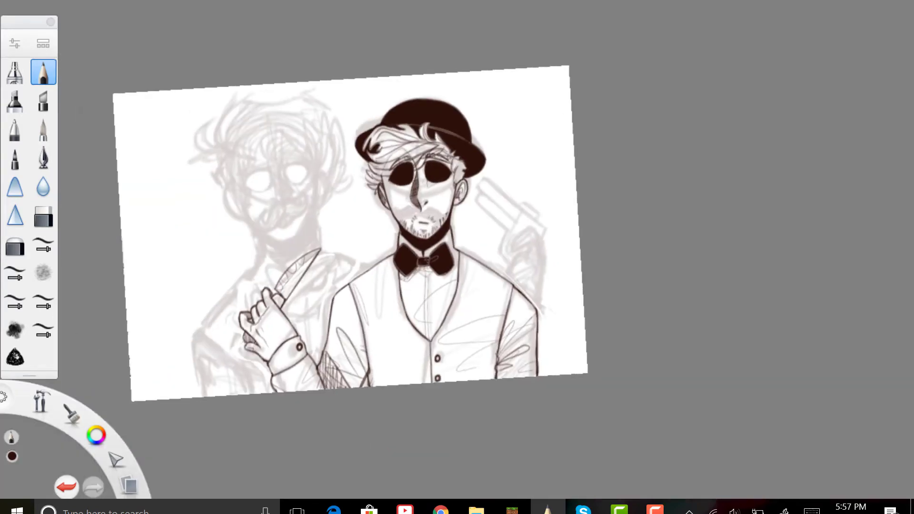
key(ctrl+l)
scroll(458, 257, up, 2)
scroll(457, 258, up, 4)
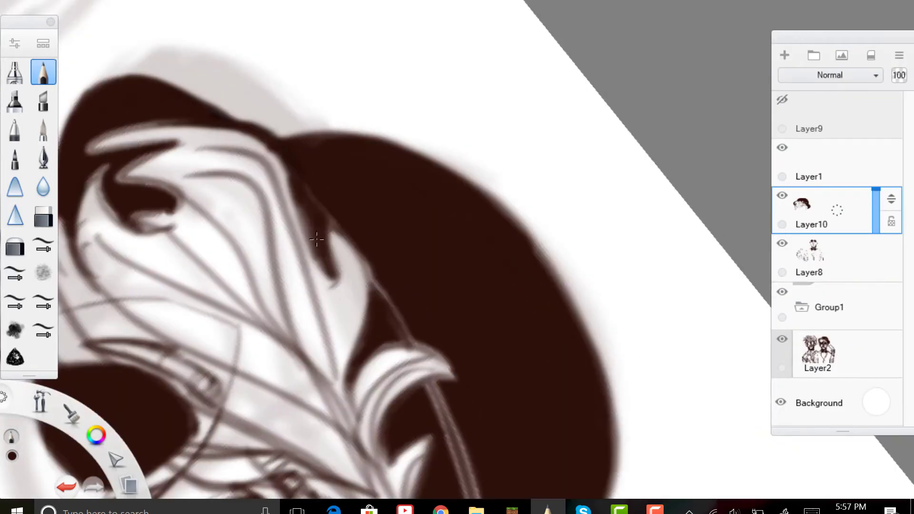
scroll(457, 257, down, 6)
scroll(458, 257, up, 2)
On Layer1, ink the moustached man's face outline from both temples down to the chin, refining the jaw with the eraser
click(810, 162)
key(ctrl+l)
scroll(458, 257, down, 4)
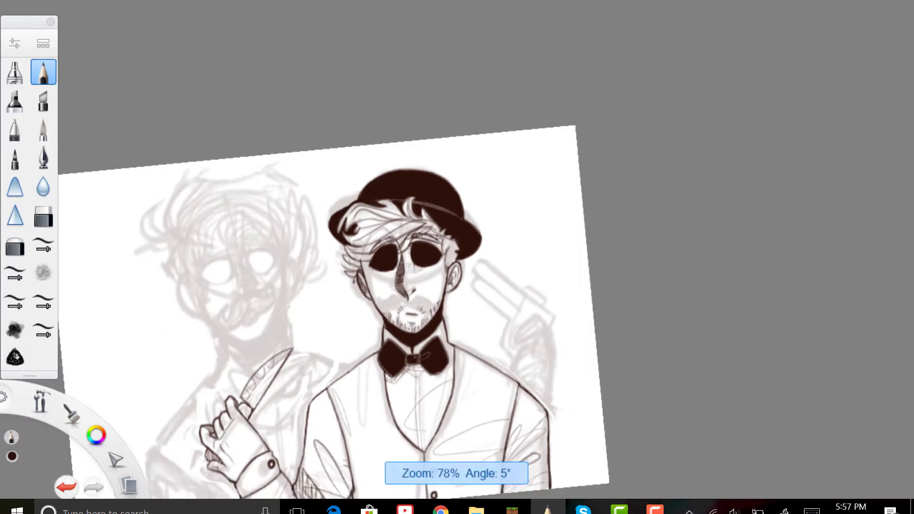
scroll(379, 240, up, 4)
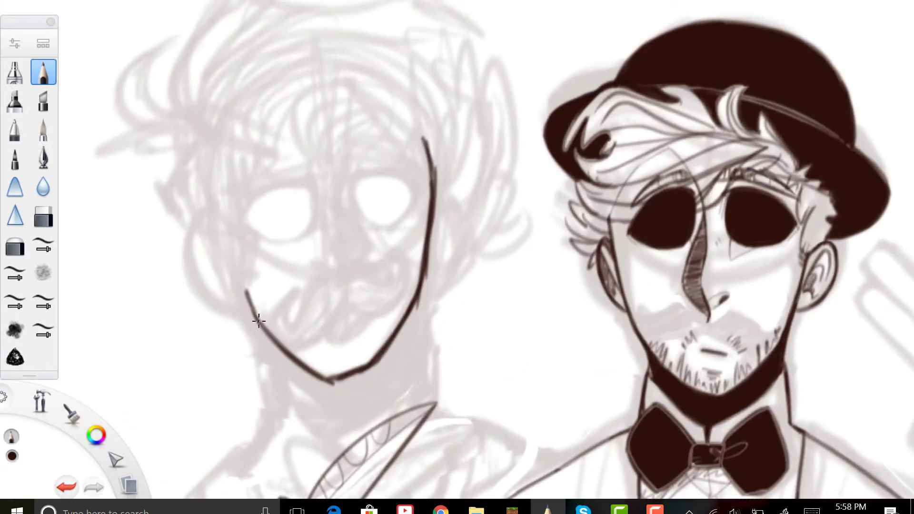
scroll(370, 264, down, 4)
scroll(370, 265, up, 6)
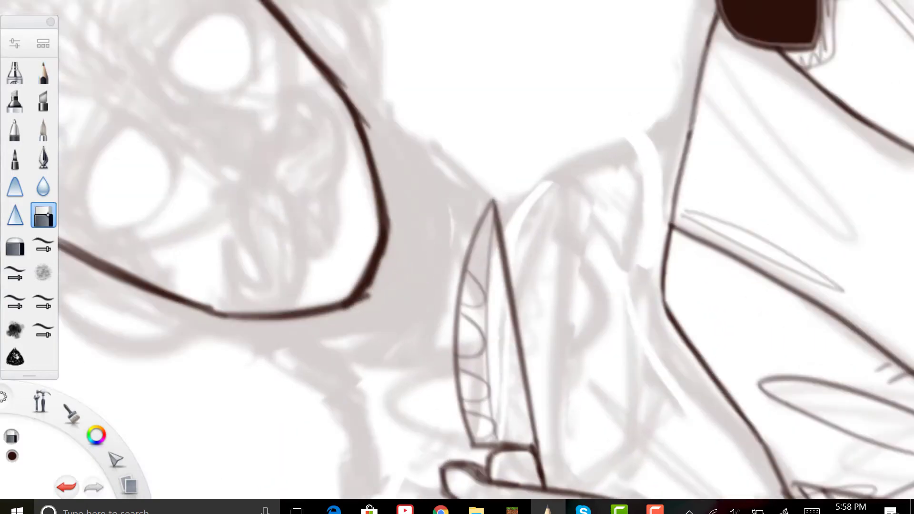
scroll(368, 94, down, 5)
scroll(247, 183, up, 4)
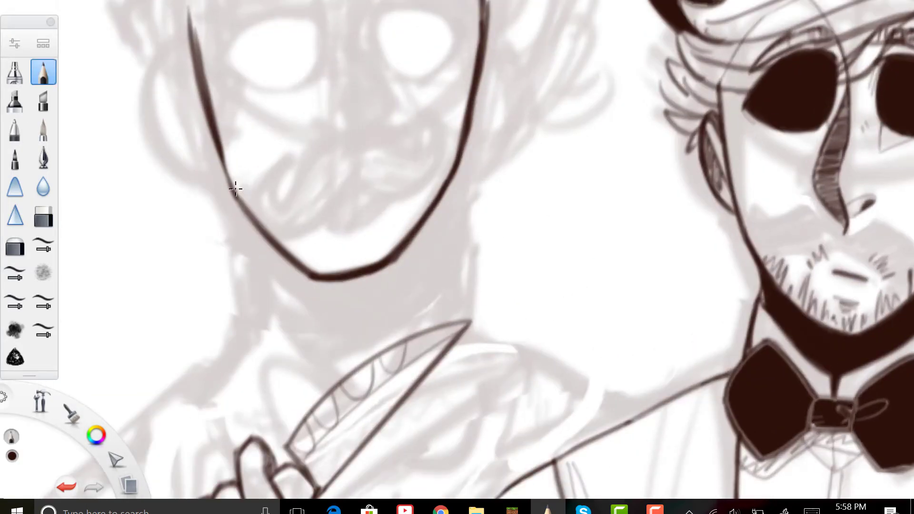
scroll(236, 189, down, 5)
scroll(437, 228, up, 5)
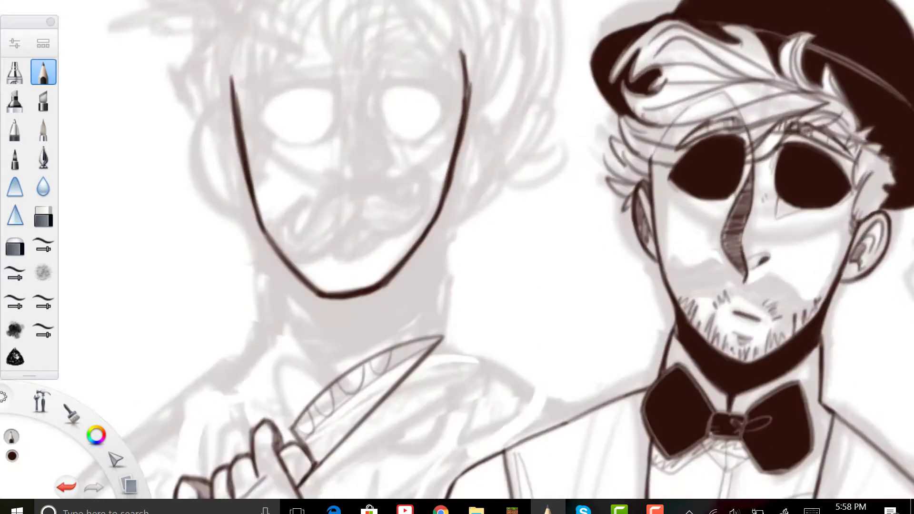
Ink the moustached man's neck lines and the outlines of his two drooping half-round eyes with the Pencil
scroll(273, 171, up, 3)
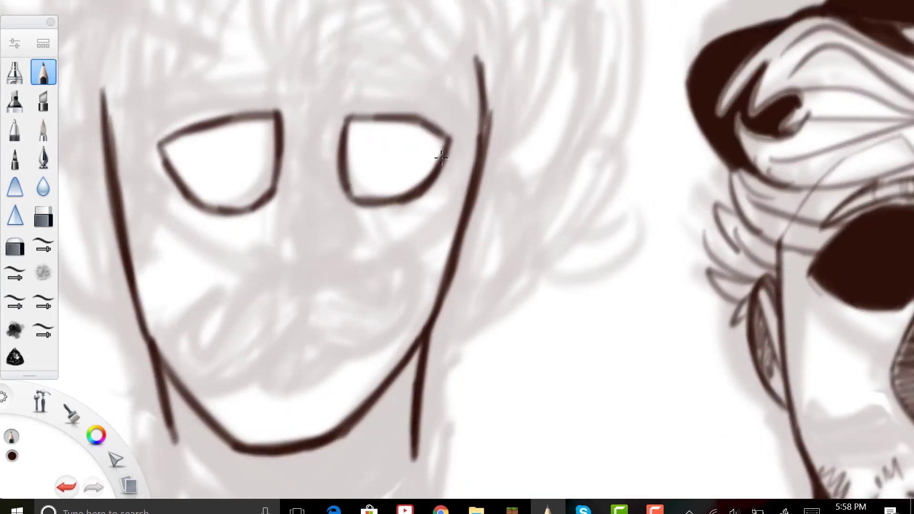
click(44, 72)
scroll(458, 238, down, 5)
scroll(457, 238, up, 5)
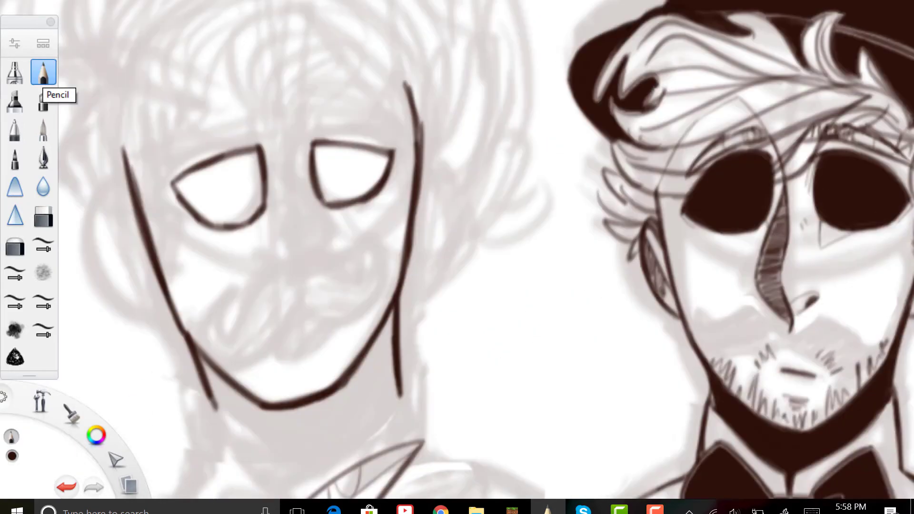
drag(324, 233, 327, 231)
key(Return)
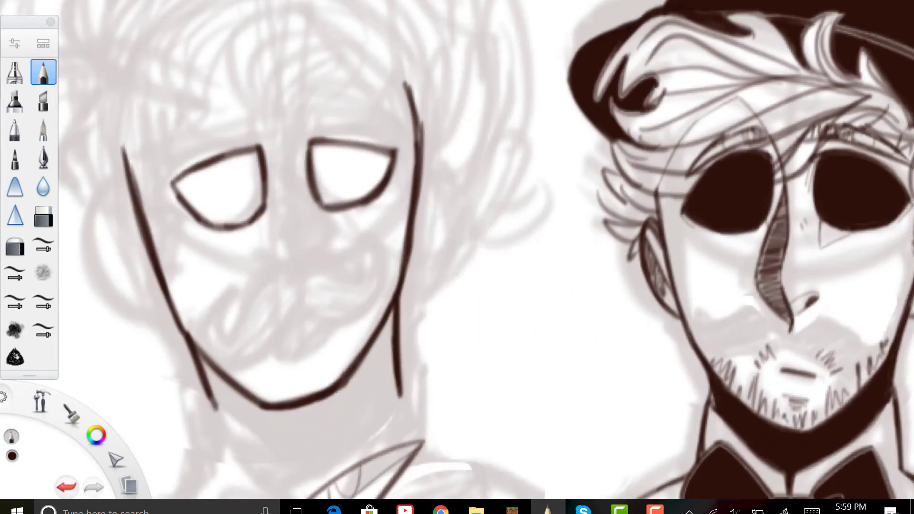
key(Home)
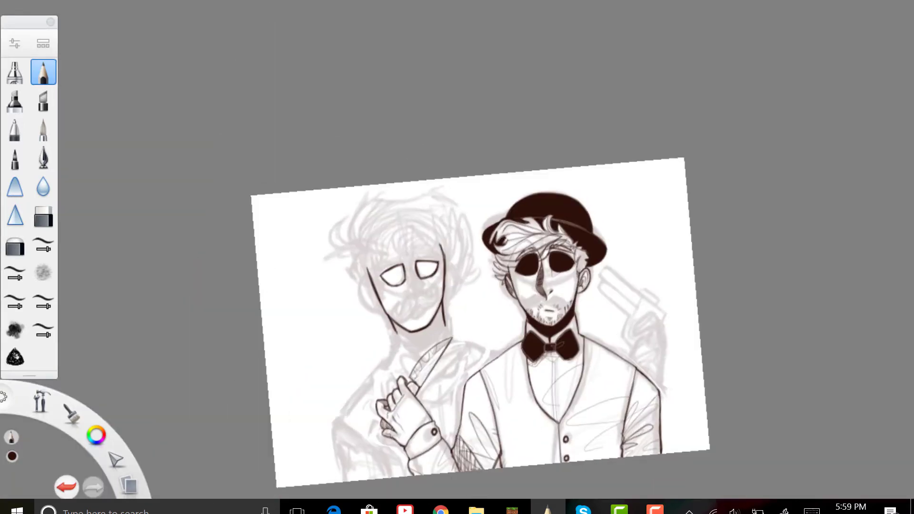
Reshape both of the moustached man's eye outlines with the eraser and Pencil, rounding the lower edges and extending the inner corners
scroll(417, 179, up, 5)
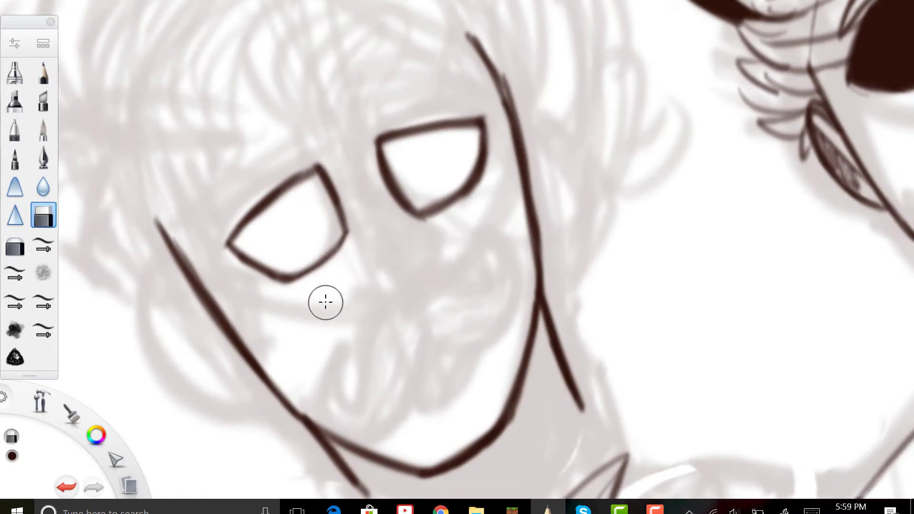
key(e)
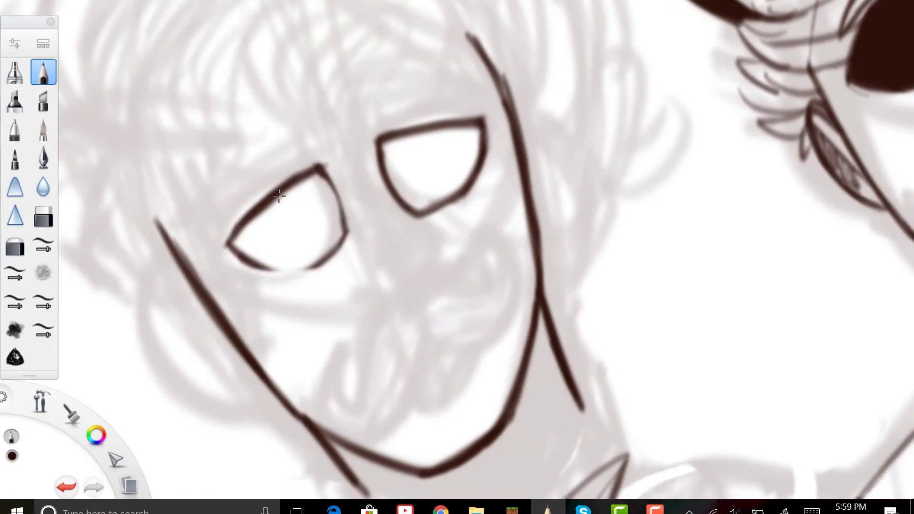
drag(374, 144, 477, 120)
drag(481, 143, 419, 215)
drag(333, 259, 267, 271)
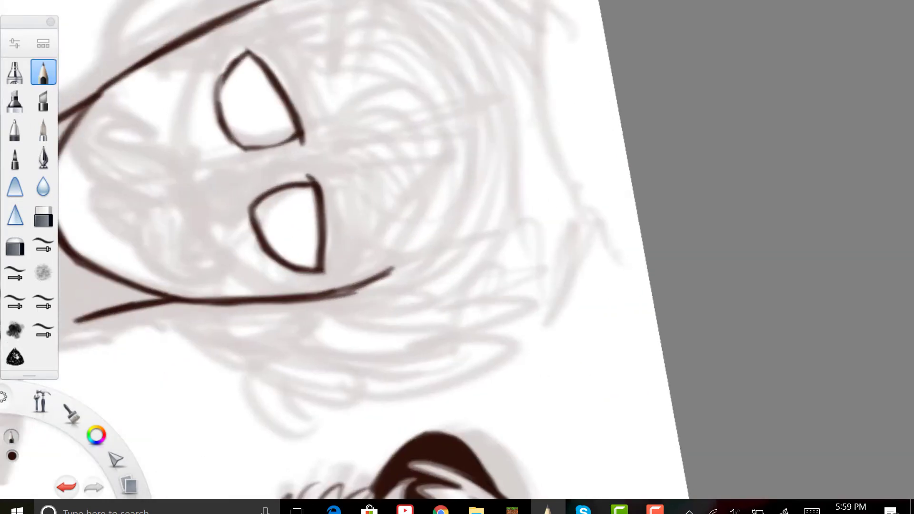
key(e)
key(e)
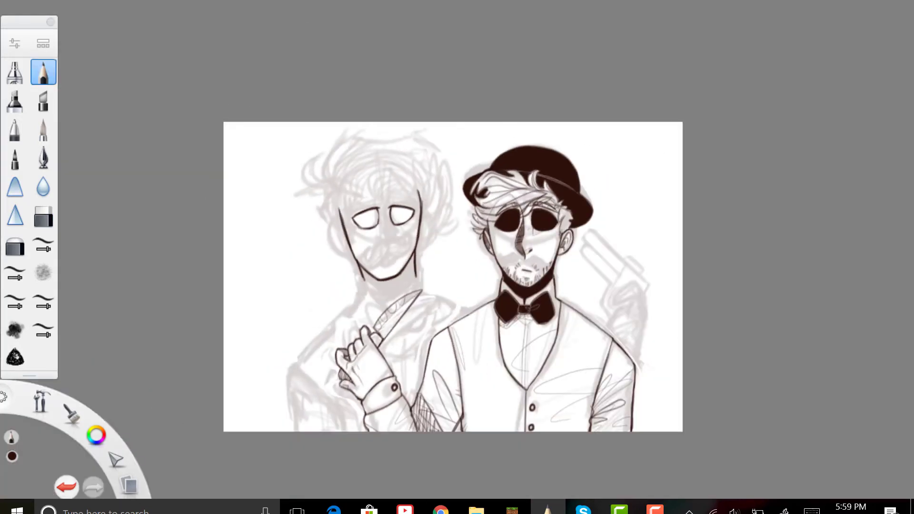
key(e)
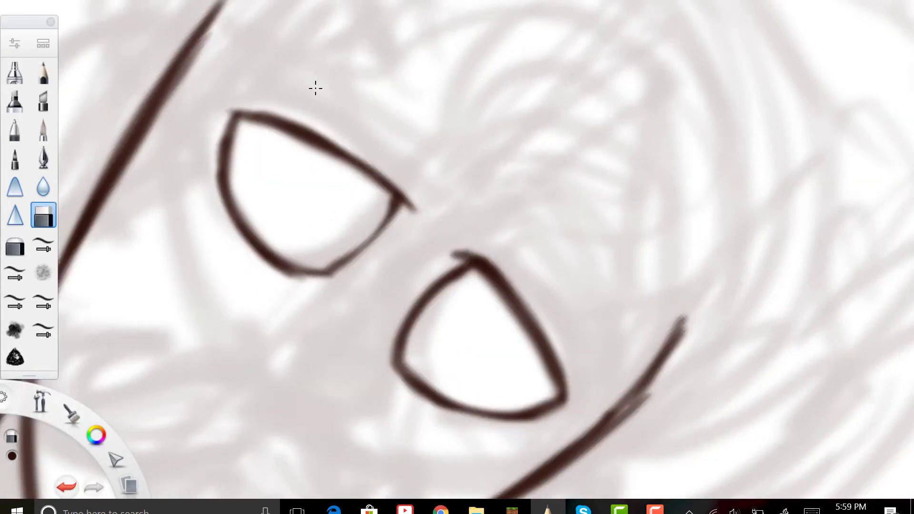
key(e)
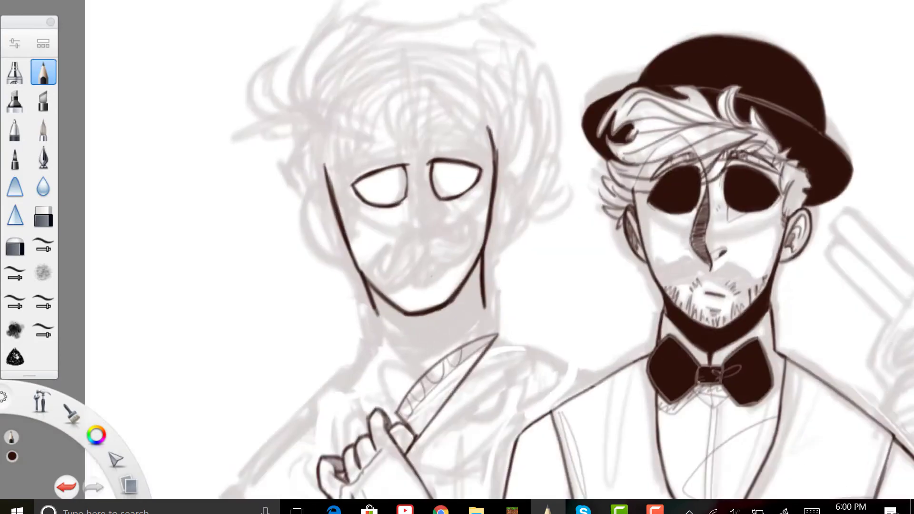
Ink the moustached man's angular nose, nostril and angled brow line, adding an inner edge for the nose shadow
drag(432, 243, 424, 254)
drag(462, 214, 431, 175)
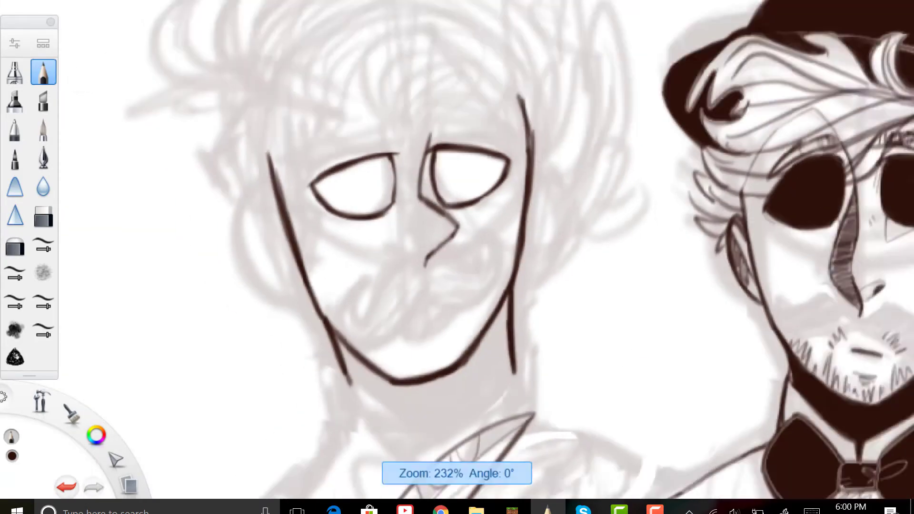
drag(377, 267, 392, 274)
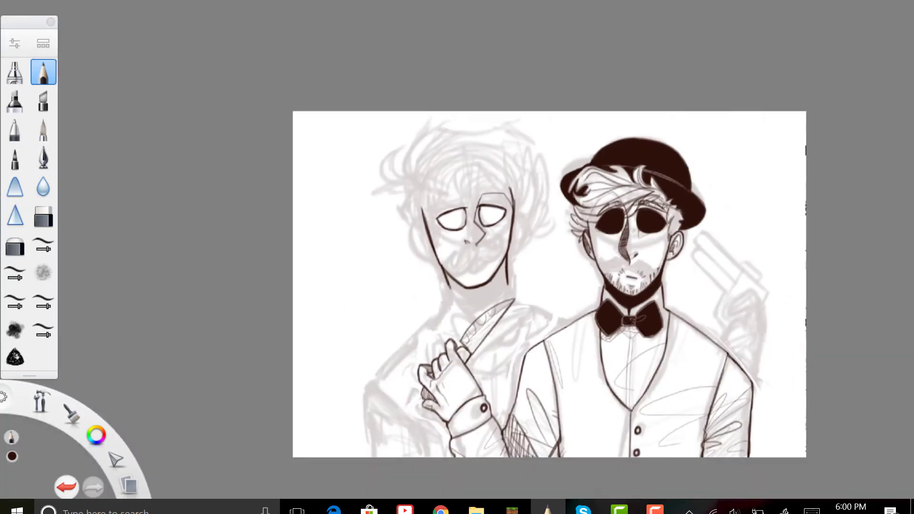
drag(370, 182, 383, 267)
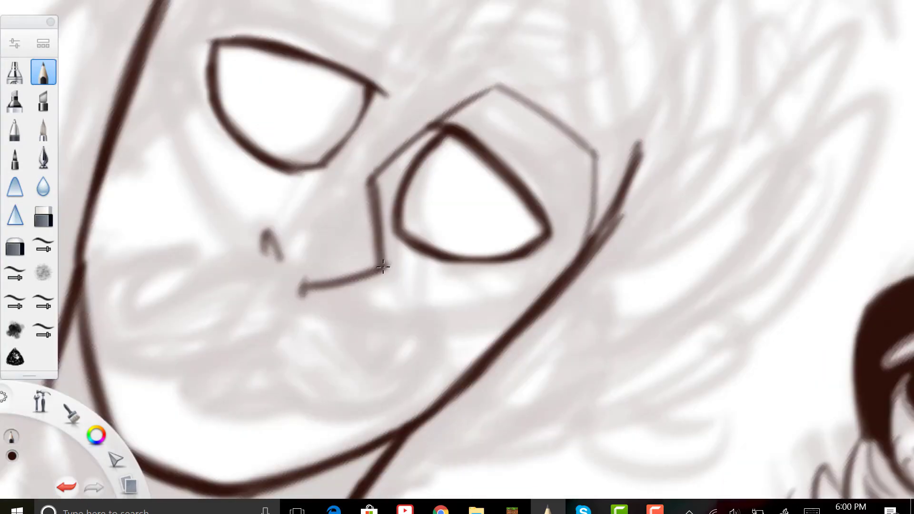
key(ctrl+z)
mouse_move(368, 179)
mouse_down()
mouse_move(345, 246)
mouse_move(300, 285)
mouse_up()
drag(371, 184, 319, 280)
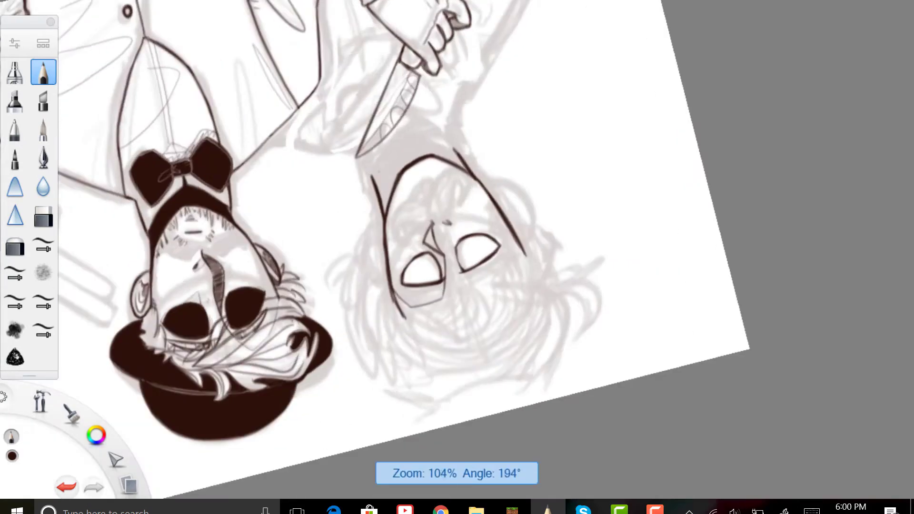
Clean the nose edges with the eraser and hatch the shadow along the side of the nose in dark brown
key(e)
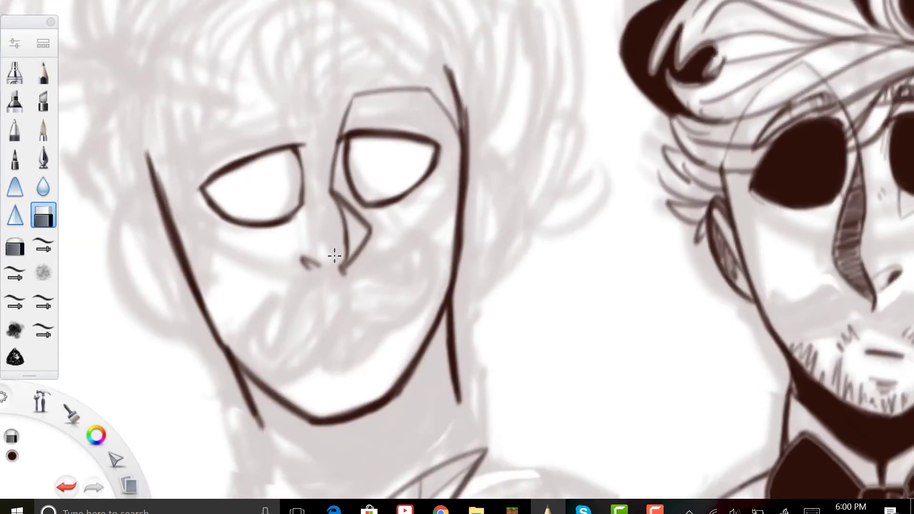
key(e)
drag(346, 254, 329, 248)
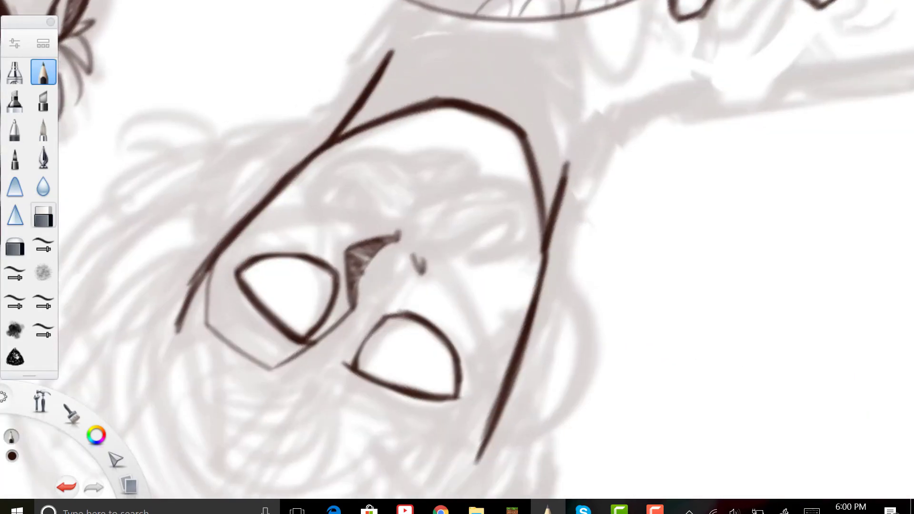
key(e)
drag(377, 274, 355, 312)
key(e)
key(ctrl+z)
drag(341, 250, 359, 204)
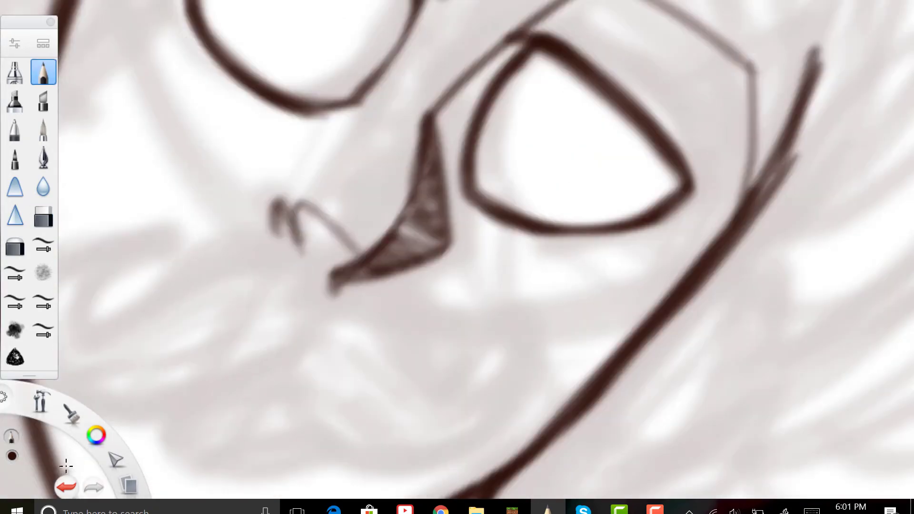
Redraw the moustached man's nostril as a solid dark mark and clean up the thin curve leading to the nose tip
key(ctrl+z)
mouse_move(277, 203)
mouse_down()
mouse_move(292, 237)
mouse_move(336, 259)
mouse_move(319, 291)
mouse_up()
key(e)
key(e)
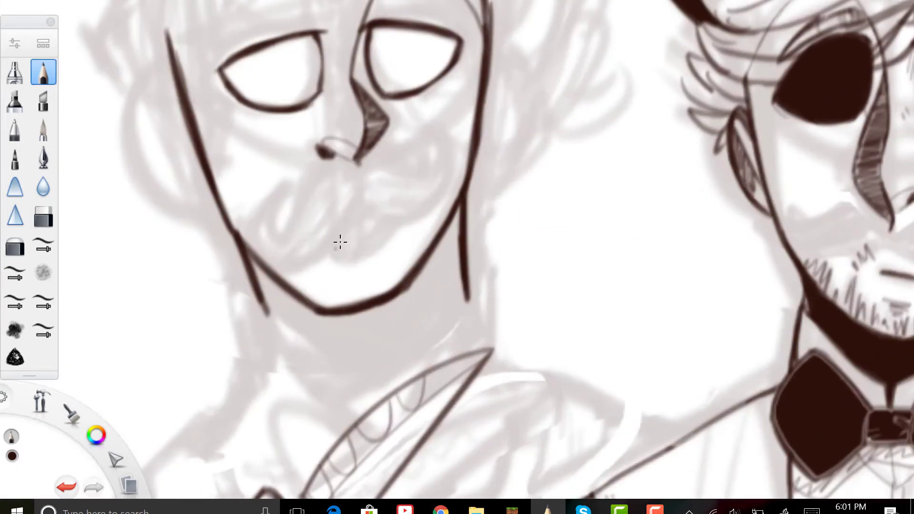
mouse_move(339, 241)
mouse_down()
mouse_move(376, 212)
mouse_move(394, 220)
mouse_up()
key(ctrl+z)
key(ctrl+z)
drag(328, 260, 375, 244)
scroll(375, 244, down, 5)
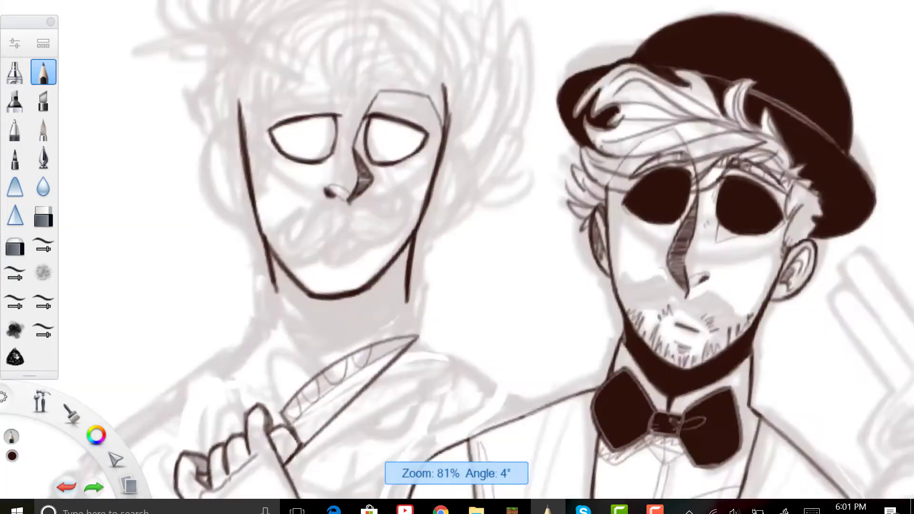
mouse_move(232, 205)
mouse_down()
mouse_move(259, 255)
mouse_move(224, 205)
mouse_move(276, 140)
mouse_up()
click(67, 486)
click(66, 487)
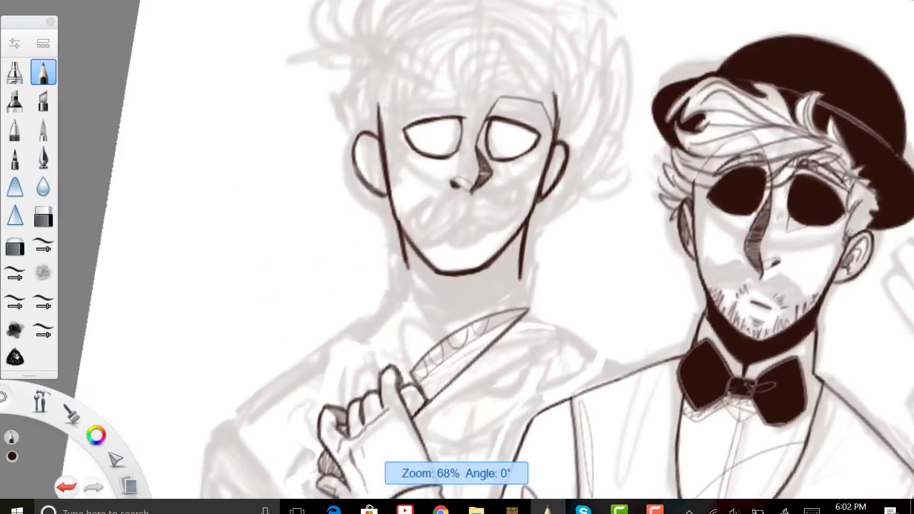
Ink both of the moustached man's ears with inner folds and hatched shading, and strengthen the face line above the ear
drag(331, 248, 347, 212)
drag(355, 116, 310, 220)
drag(350, 157, 322, 215)
scroll(334, 214, down, 3)
scroll(480, 231, up, 3)
drag(500, 174, 480, 232)
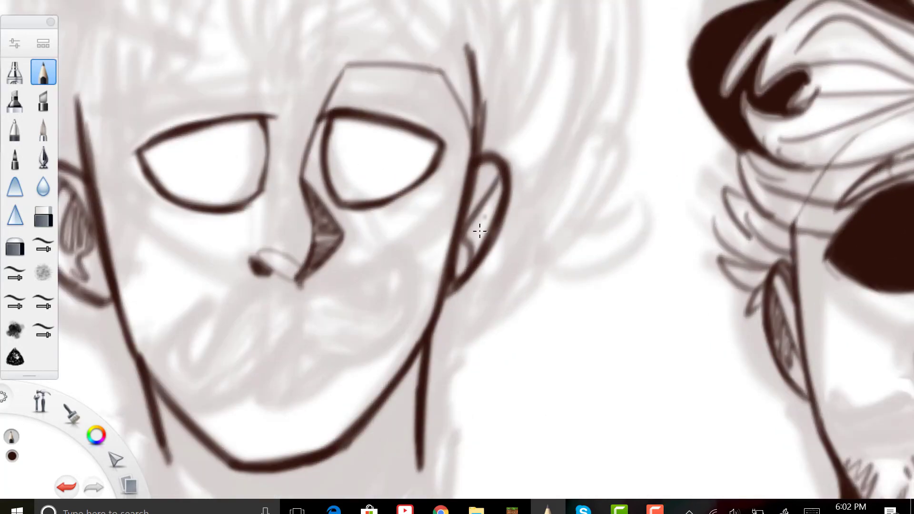
key(e)
key(e)
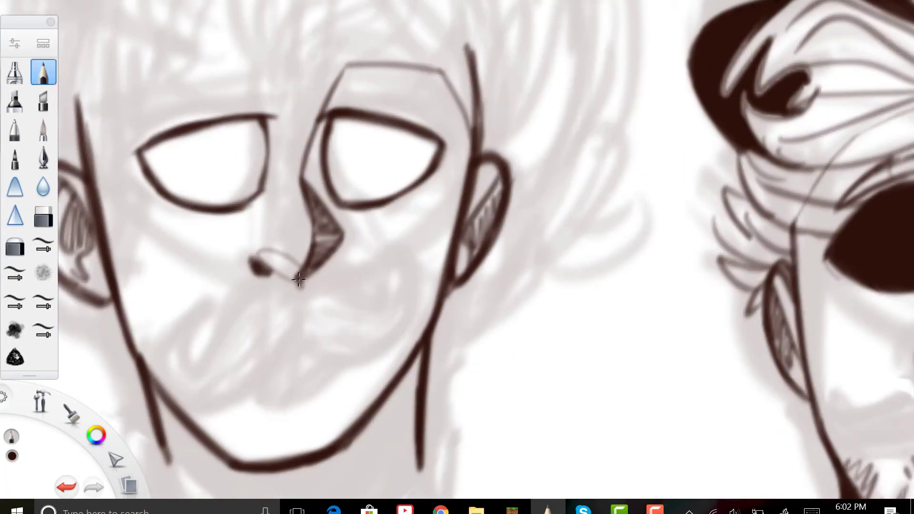
drag(472, 72, 479, 152)
scroll(457, 257, up, 3)
scroll(458, 257, up, 2)
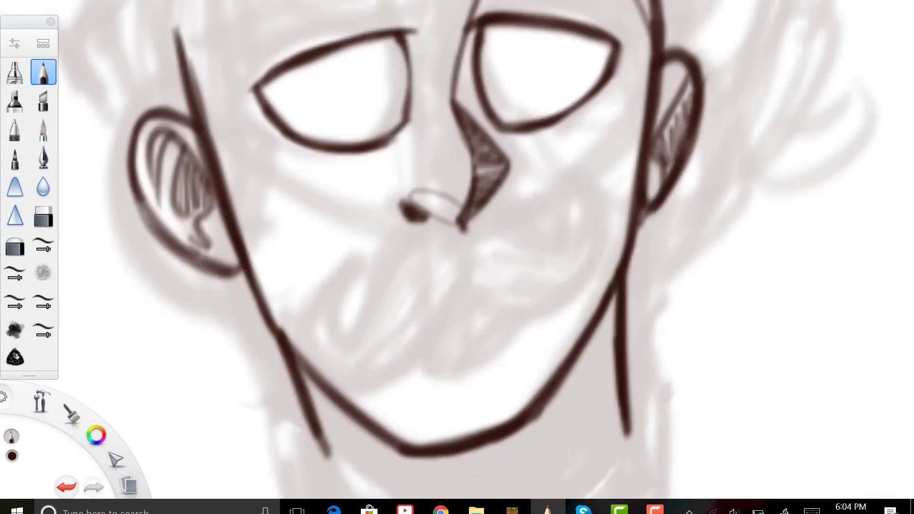
drag(477, 226, 362, 293)
click(67, 487)
click(67, 487)
scroll(457, 257, up, 2)
scroll(426, 279, down, 3)
scroll(425, 279, up, 3)
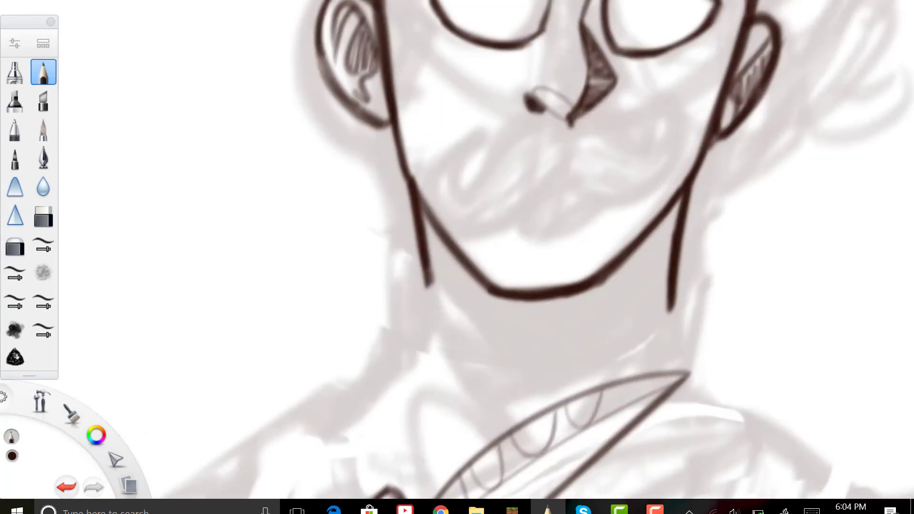
drag(415, 281, 420, 366)
click(67, 487)
click(67, 487)
Ink the raised arm behind the bowler-hatted man's shoulder, including its outer contour, the hooked index finger and the second finger
scroll(458, 257, down, 4)
scroll(809, 214, up, 5)
scroll(569, 102, down, 1)
mouse_move(536, 385)
mouse_down()
mouse_move(553, 351)
mouse_move(574, 210)
mouse_move(579, 137)
mouse_move(560, 94)
mouse_up()
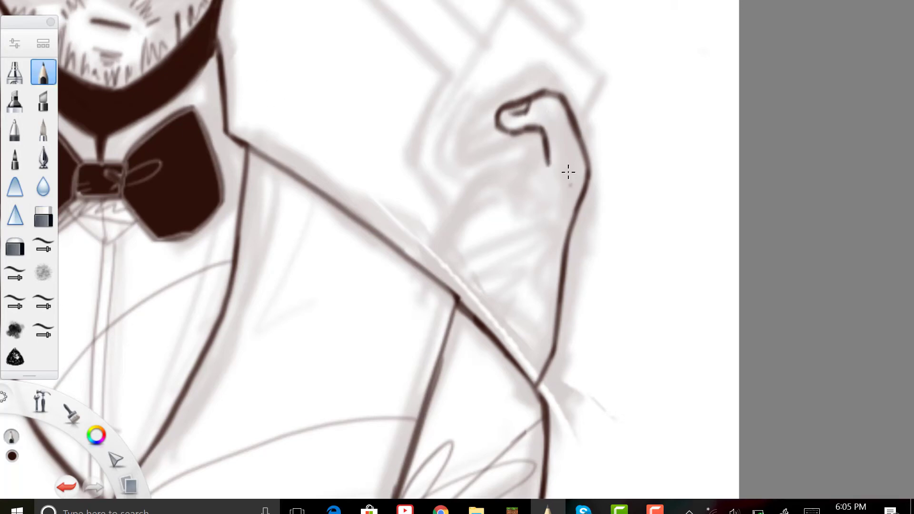
drag(572, 189, 564, 206)
drag(528, 147, 572, 186)
drag(485, 191, 493, 193)
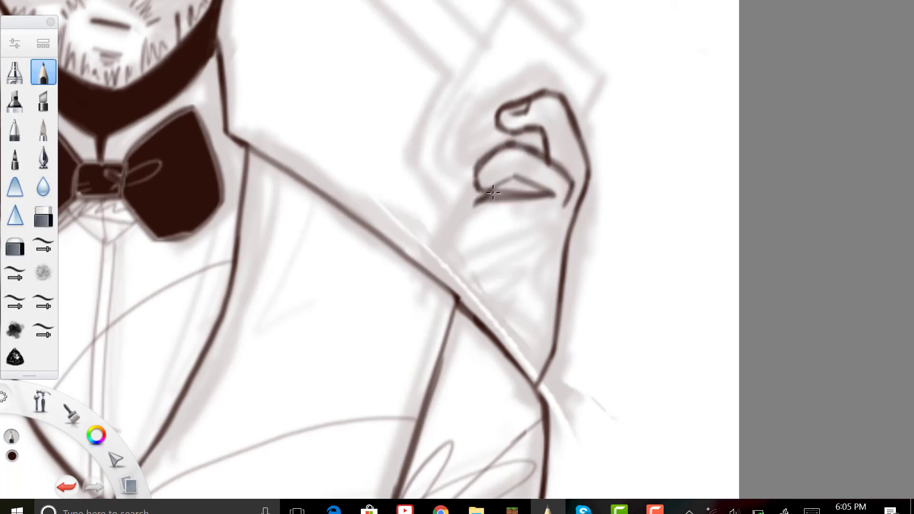
Erase the lower crease of the raised hand's second finger and redraw it as a curved fold
key(e)
drag(548, 200, 493, 222)
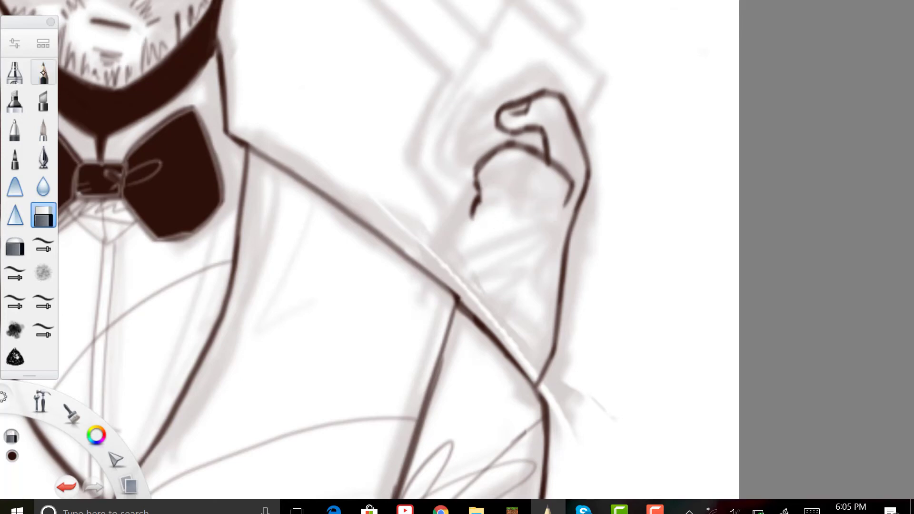
click(44, 72)
drag(431, 176, 421, 257)
key(ctrl+z)
mouse_move(480, 159)
mouse_down()
mouse_move(452, 190)
mouse_move(430, 253)
mouse_up()
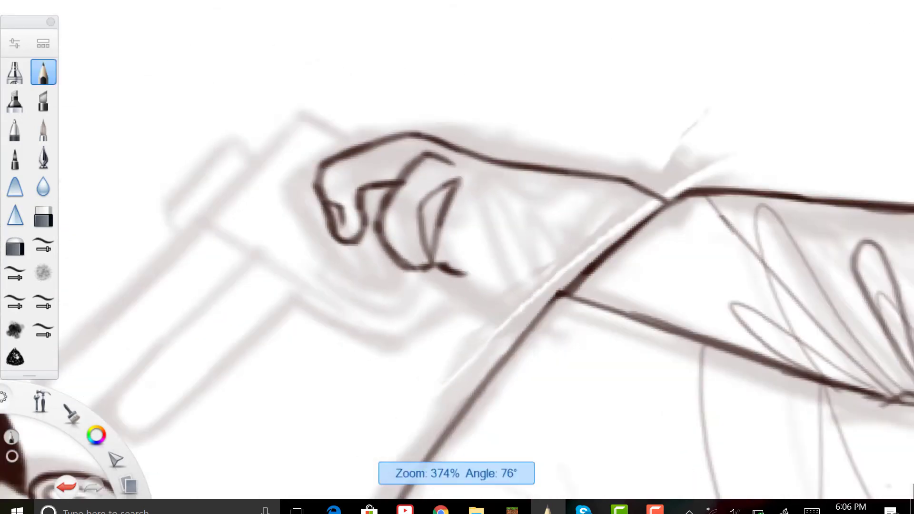
Ink the raised hand's remaining lower fingers, with knuckle creases, small hatching between the fingers and the wrist line meeting the shoulder
drag(478, 222, 444, 267)
drag(486, 193, 463, 234)
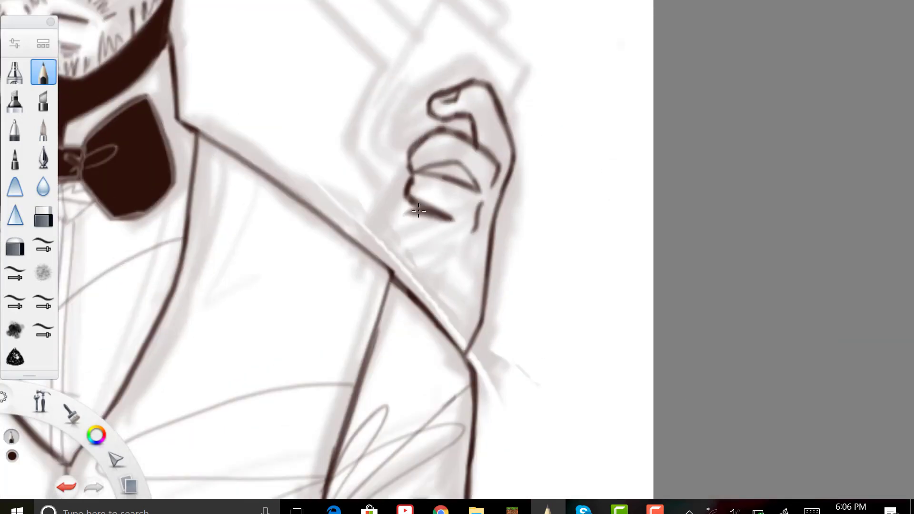
drag(408, 174, 419, 194)
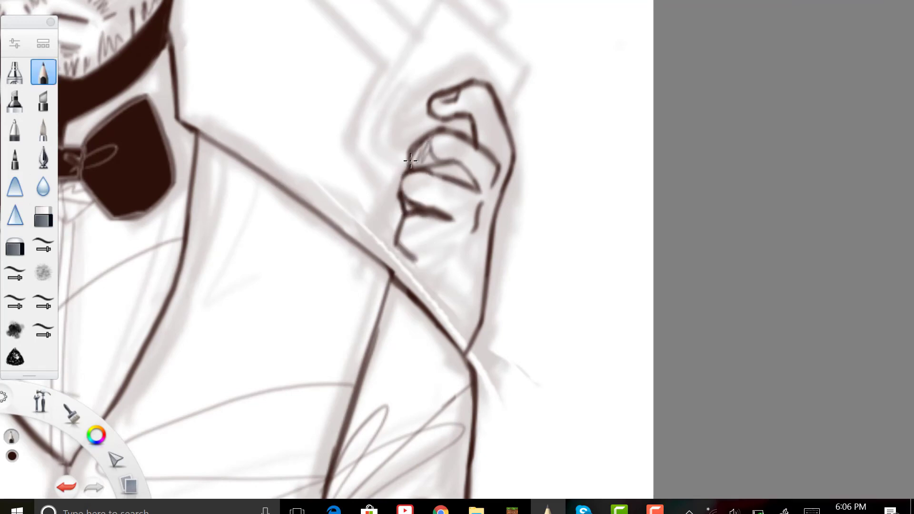
drag(475, 191, 436, 161)
key(e)
key(e)
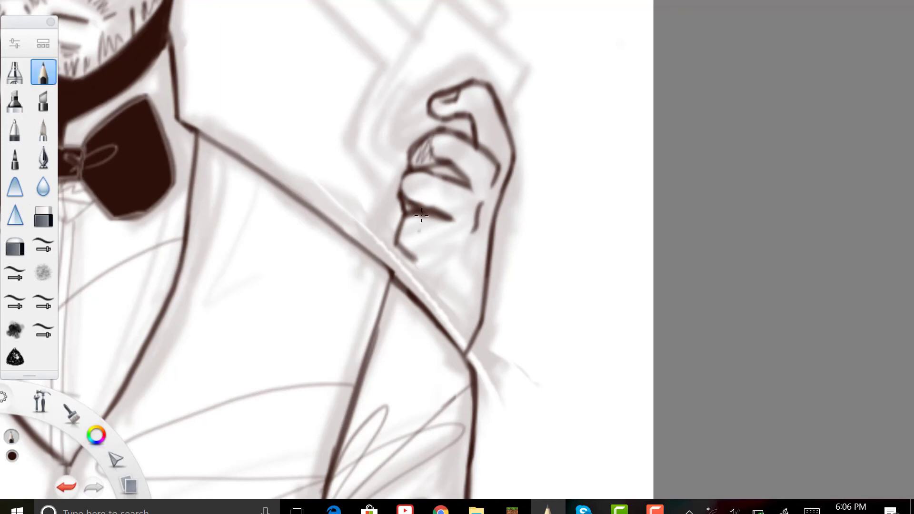
drag(419, 247, 410, 298)
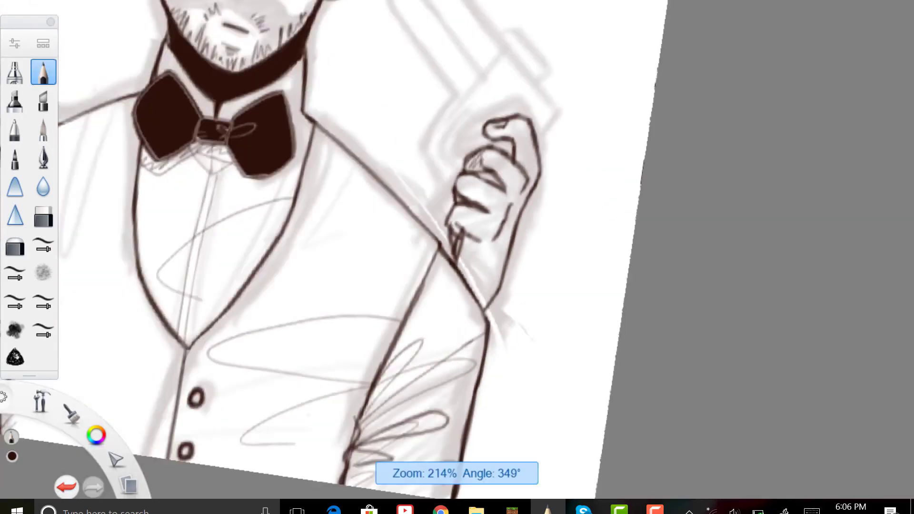
Lasso the finger side of the raised hand down along the shoulder line and clear the selection
key(m)
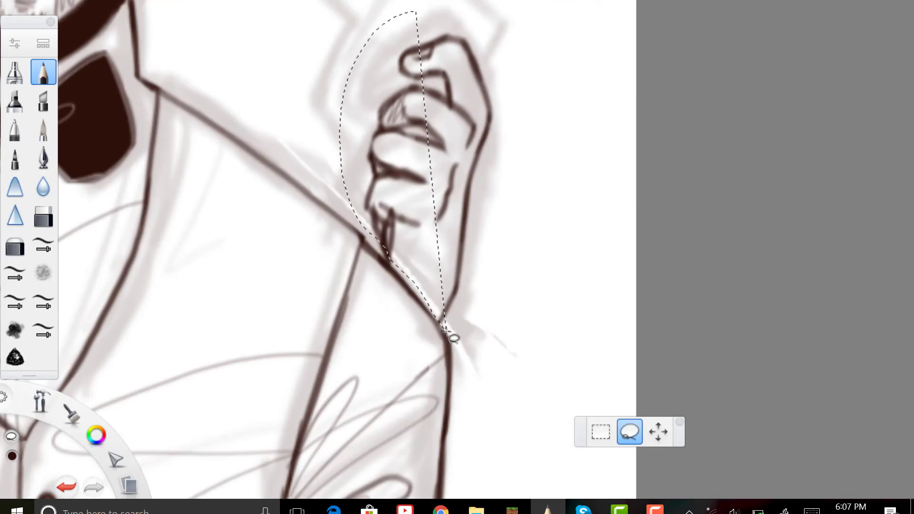
drag(454, 338, 448, 332)
drag(533, 286, 572, 255)
click(572, 255)
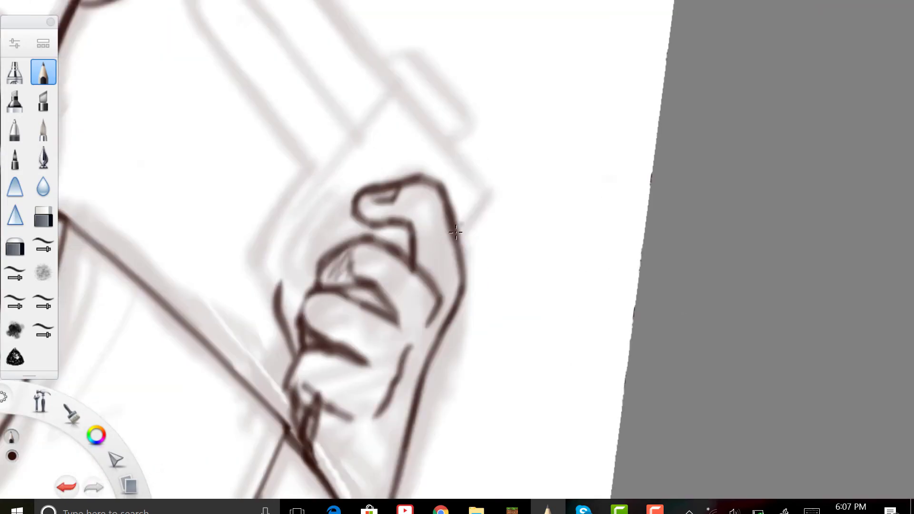
Ink the gun's curved trigger guard and grip around the fingers, its short rear edge and the long straight upper edge
drag(299, 310, 310, 167)
drag(312, 287, 330, 192)
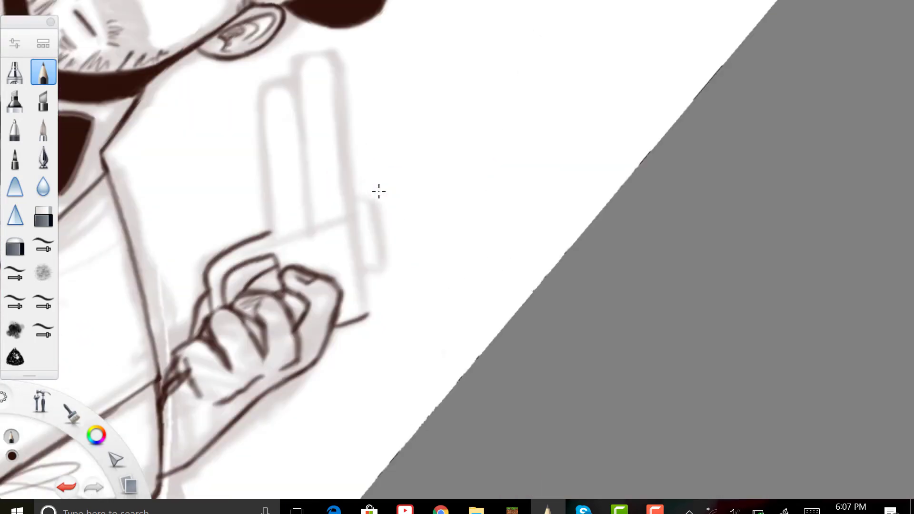
drag(365, 337, 345, 31)
key(ctrl+z)
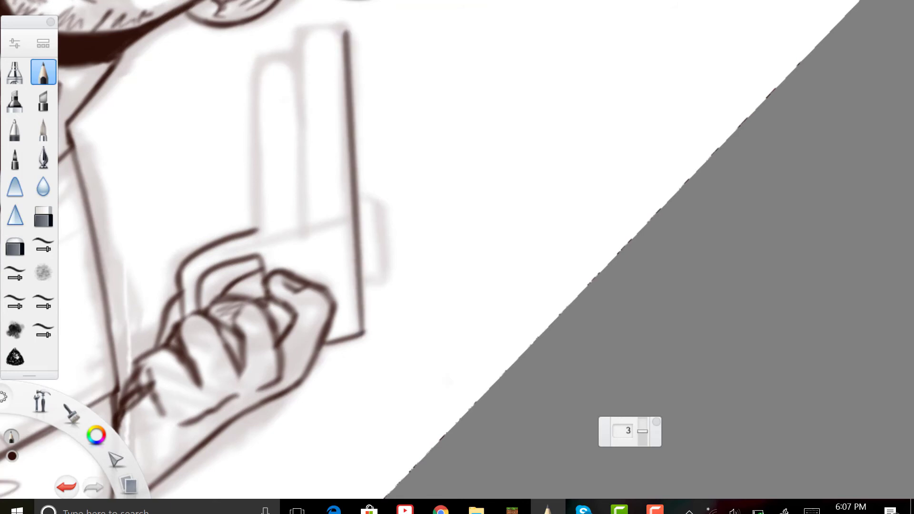
Ink the two lower straight edges of the gun's barrels and close both muzzle ends with rounded curves
drag(258, 229, 255, 67)
drag(303, 234, 298, 31)
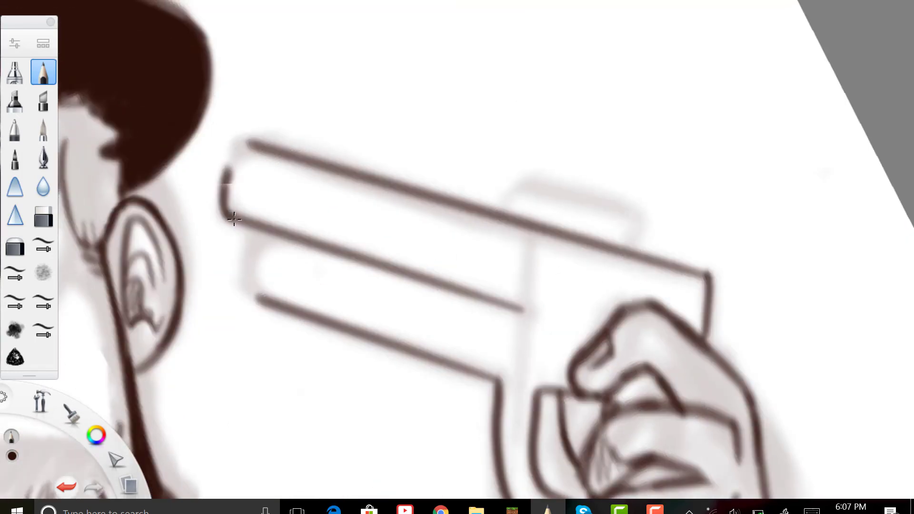
drag(263, 136, 233, 188)
drag(274, 230, 266, 310)
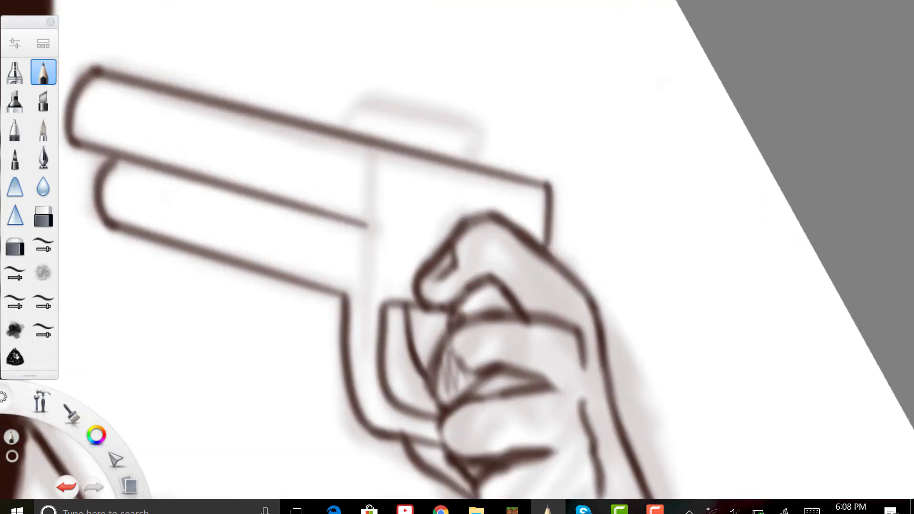
drag(353, 138, 361, 250)
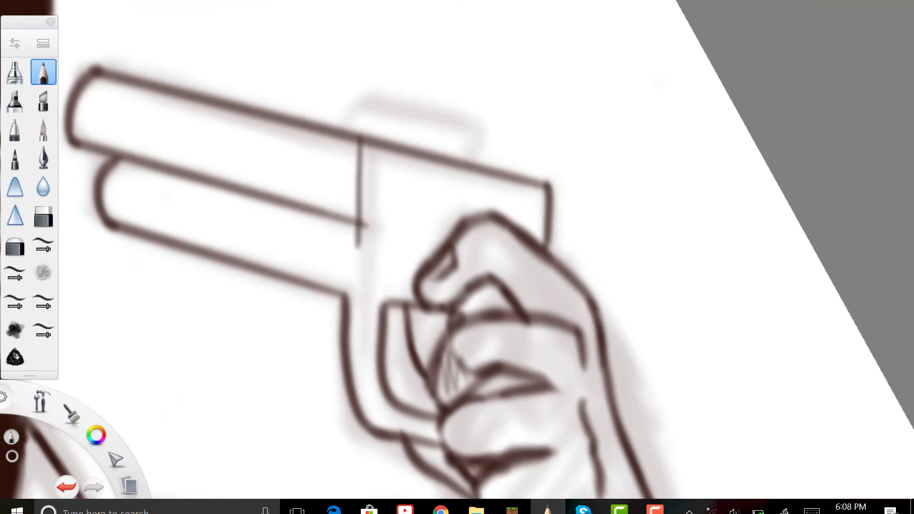
click(67, 487)
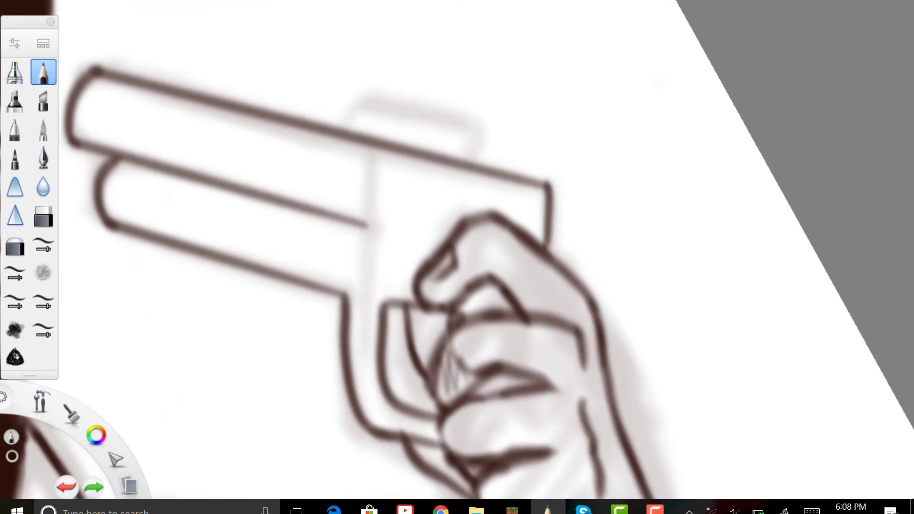
drag(348, 177, 491, 143)
click(66, 487)
drag(362, 139, 350, 318)
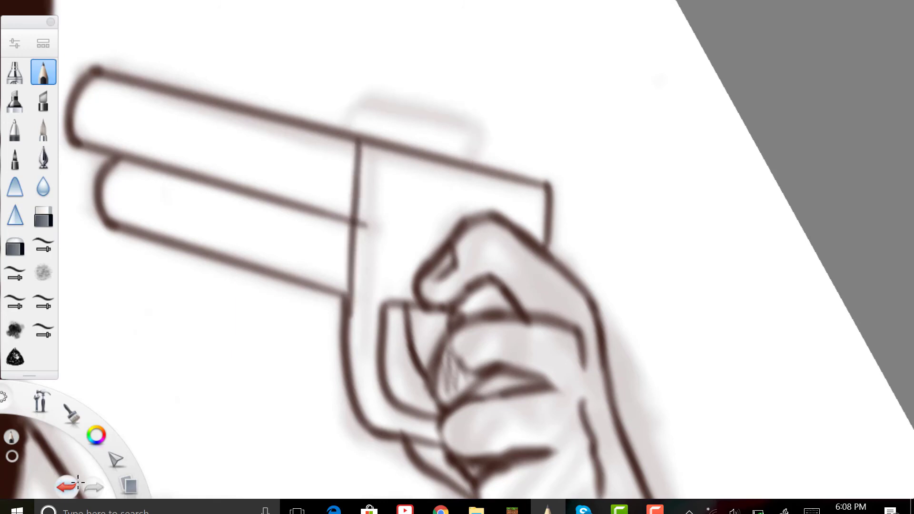
click(67, 486)
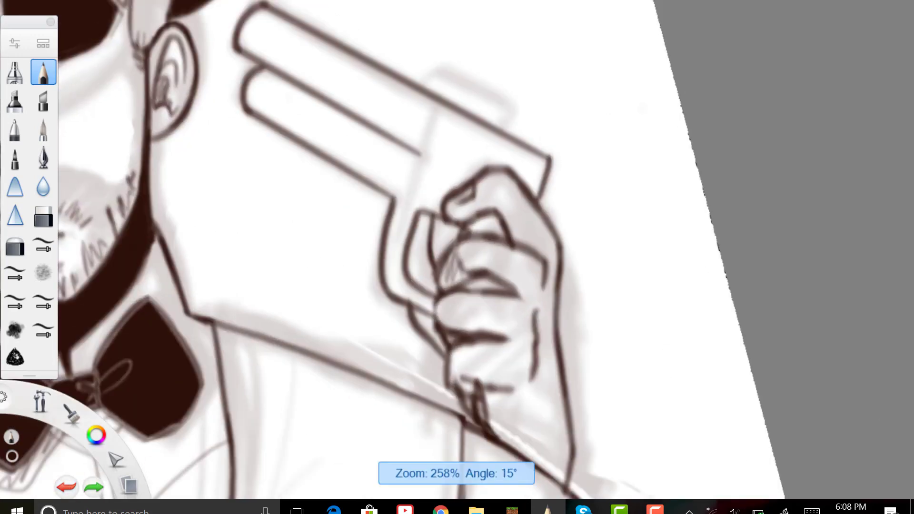
Erase all inked lines of the raised hand, forearm and gun with the Hard Eraser at size 25.8, and switch back to the pencil
drag(512, 157, 512, 203)
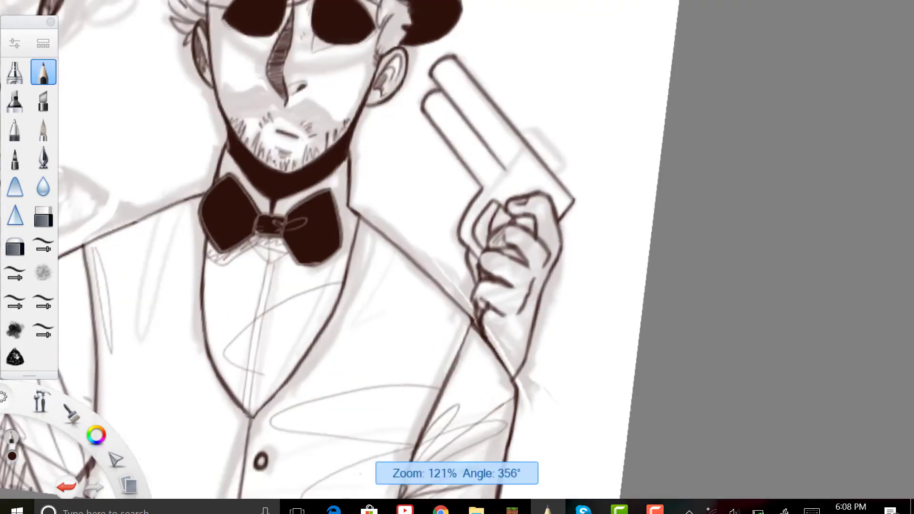
key(e)
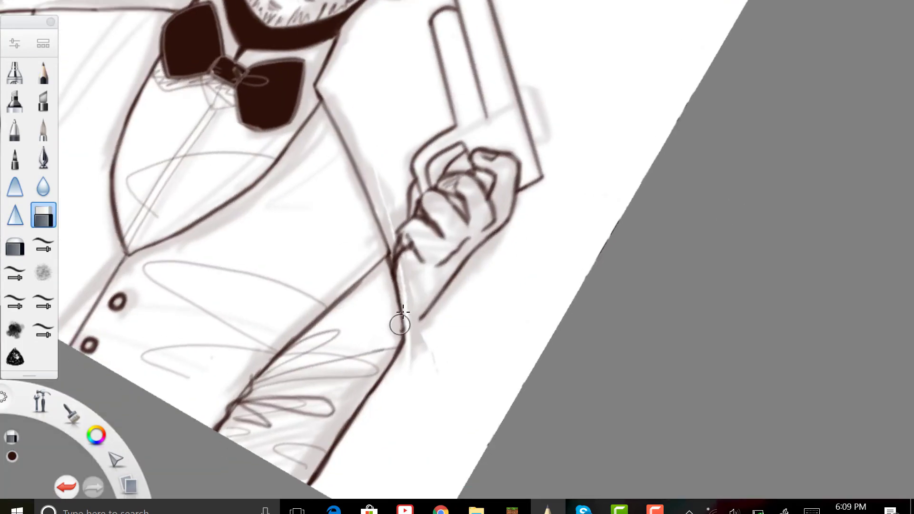
drag(411, 269, 460, 244)
click(14, 44)
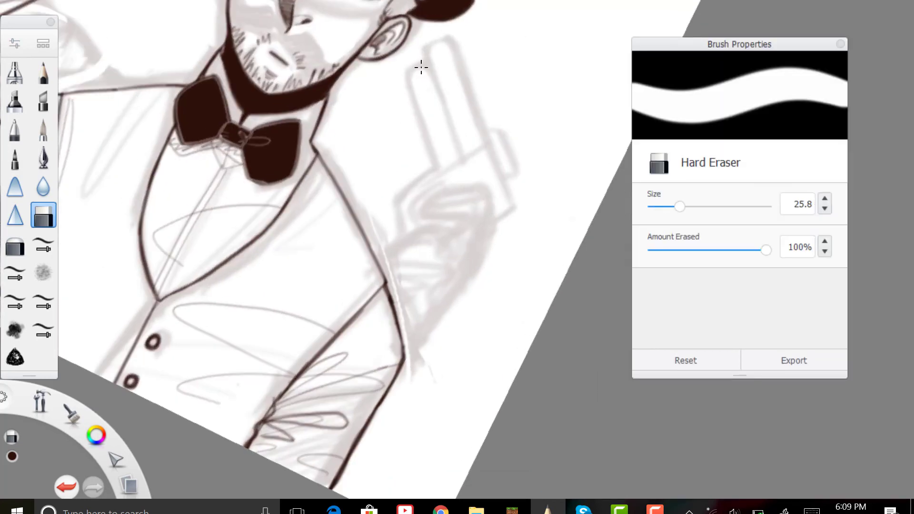
click(42, 72)
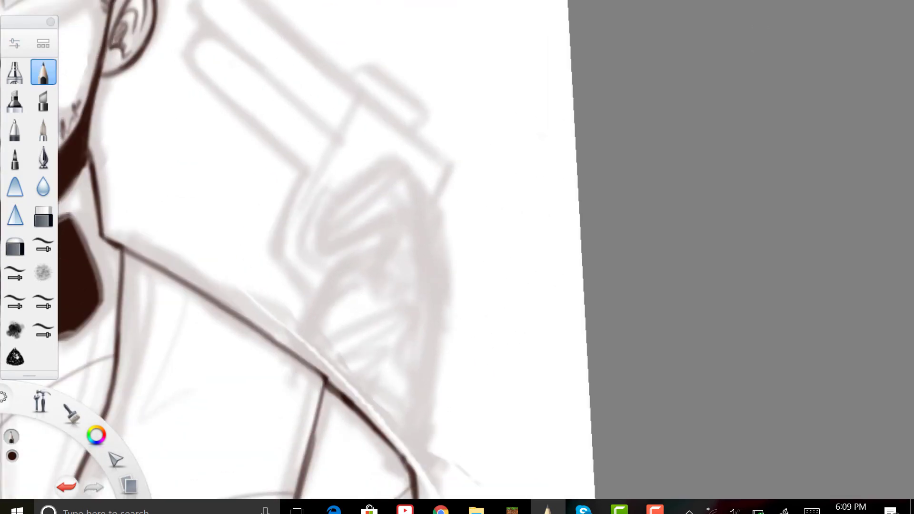